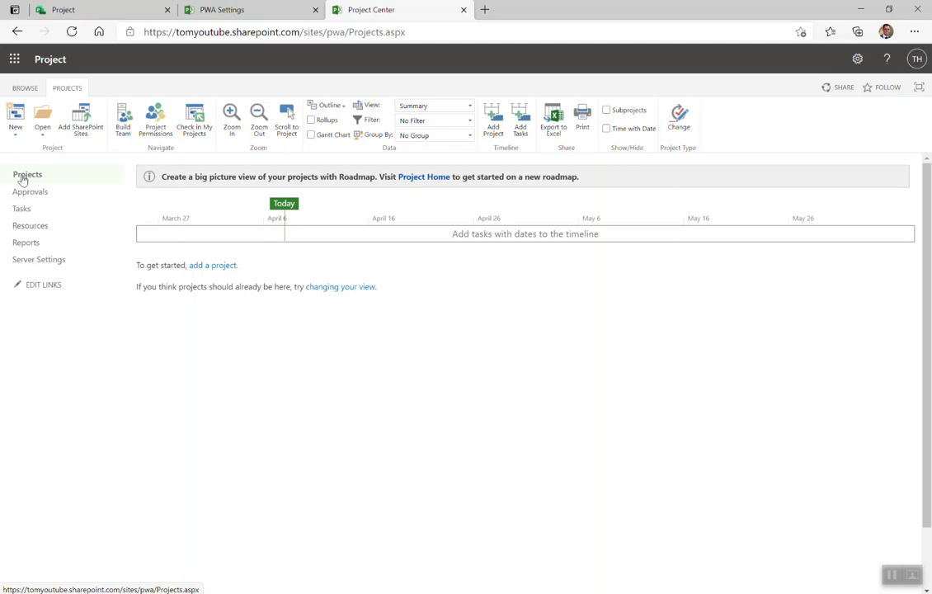
- Create a new HR Project type project named Projectsitetemp1 from the Projects list
click(23, 176)
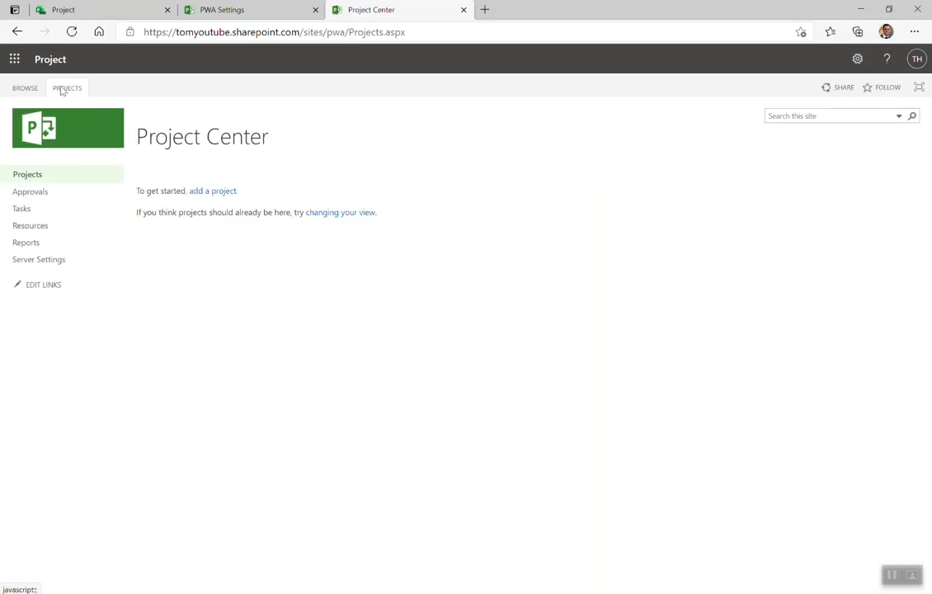
click(73, 87)
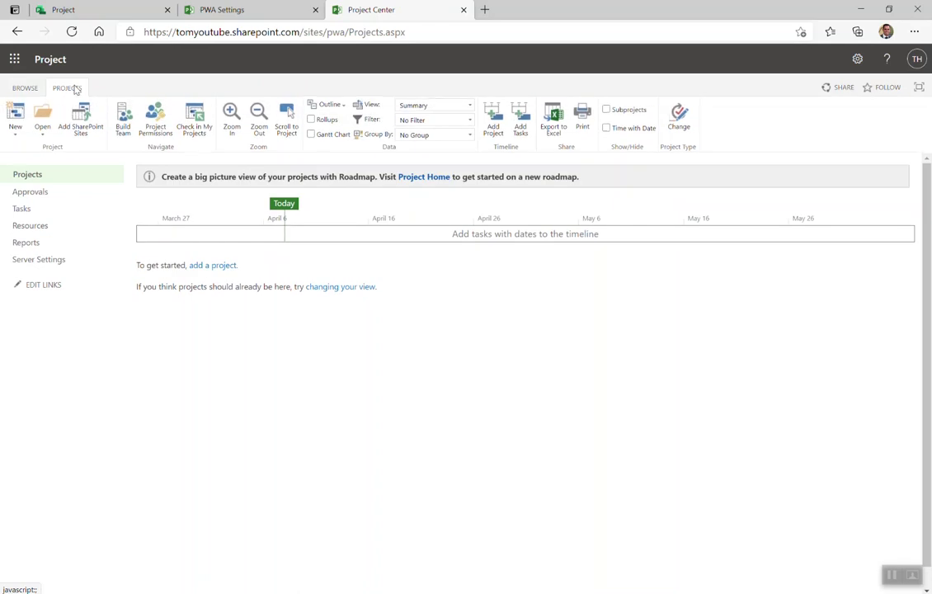
click(17, 136)
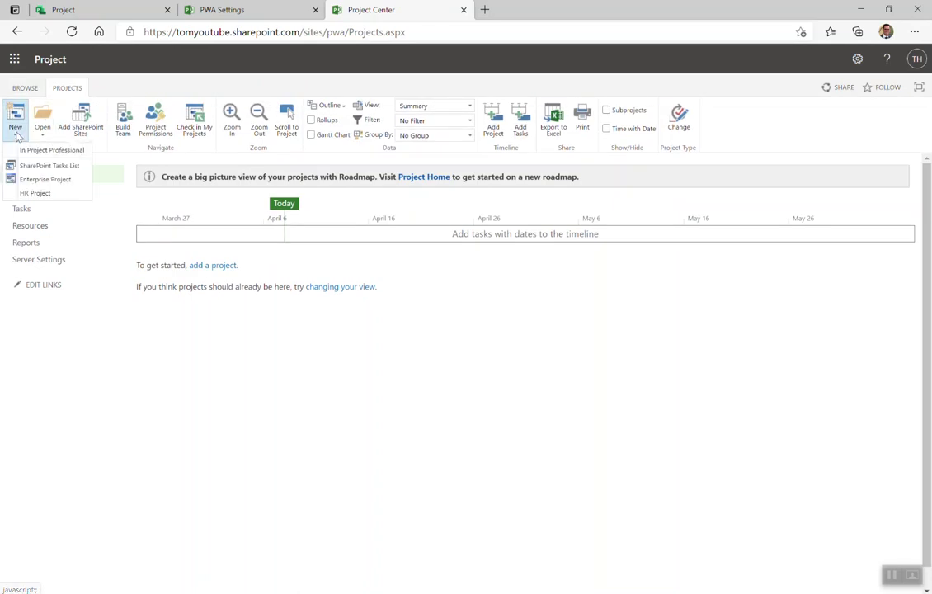
click(43, 195)
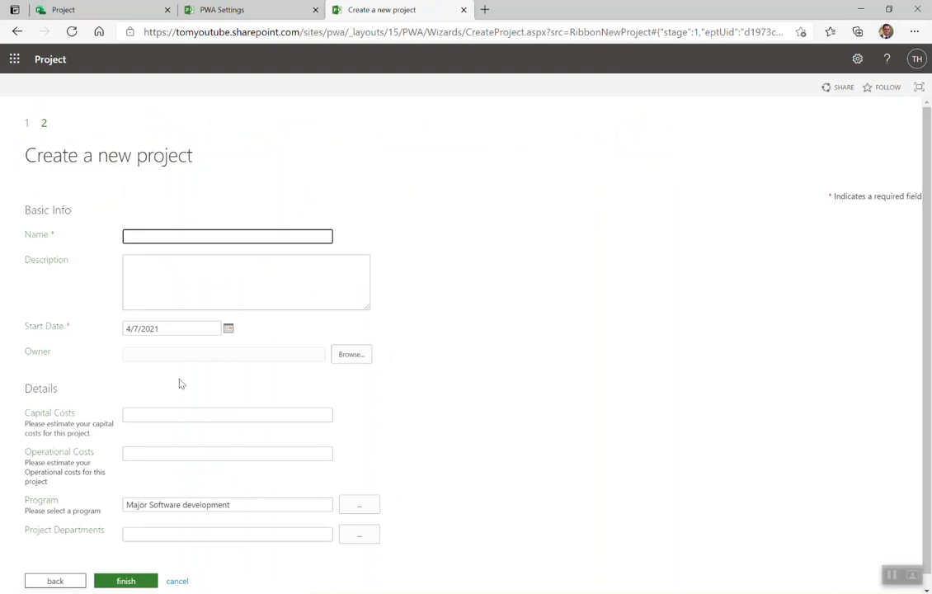
scroll(220, 410, down, 1)
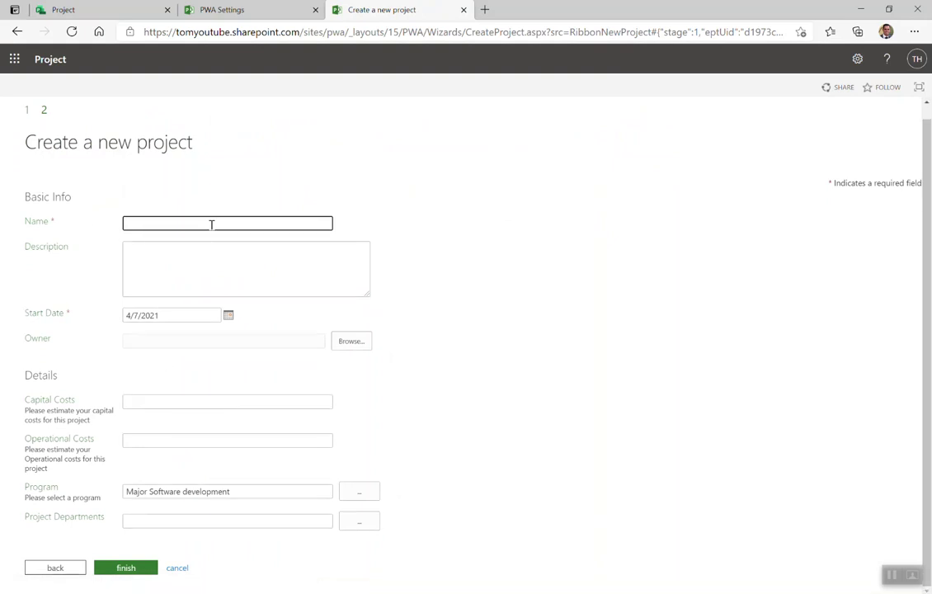
text(Projectsitetemp1)
click(139, 572)
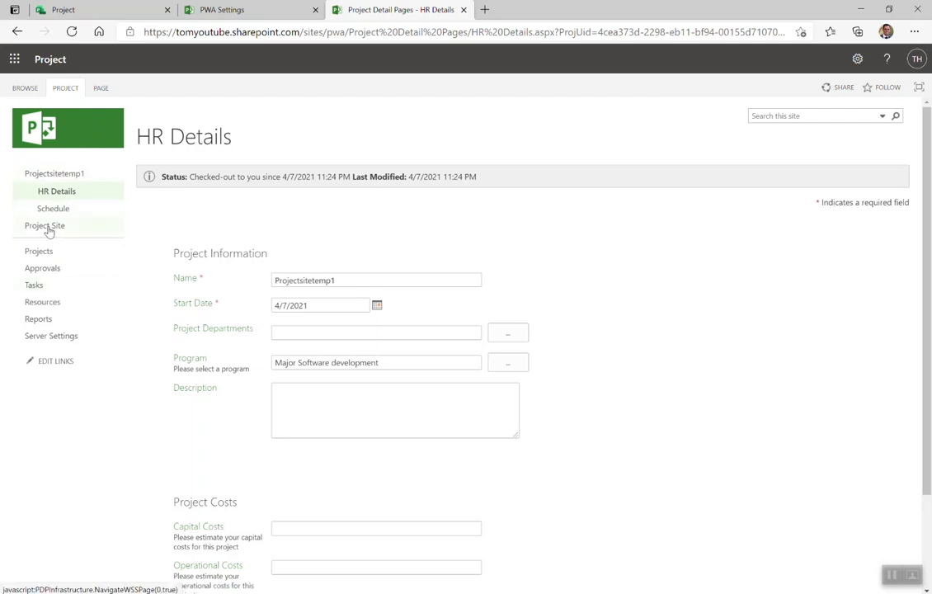
- Go from the new project's site to Server Settings to reach the PWA Settings page
click(48, 230)
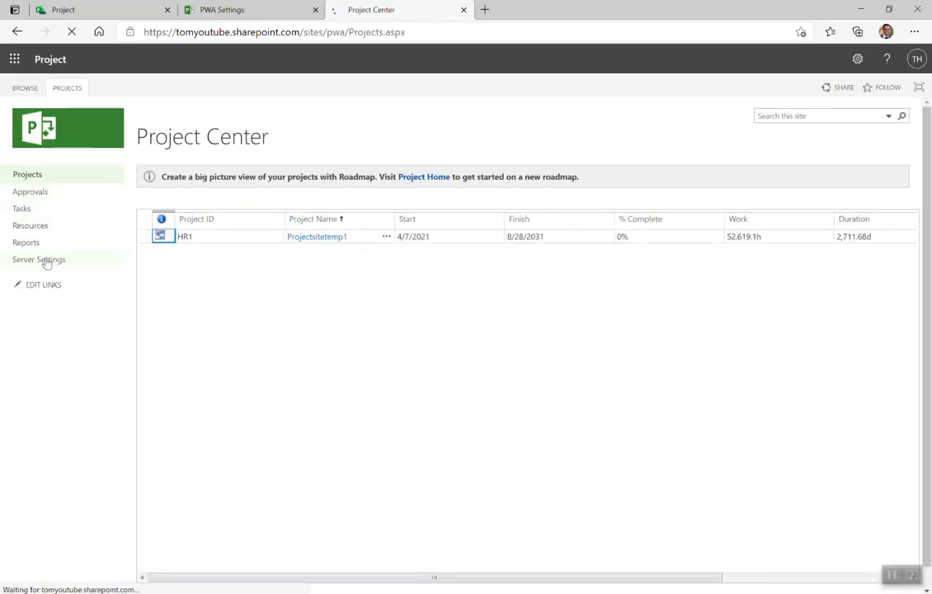
click(45, 261)
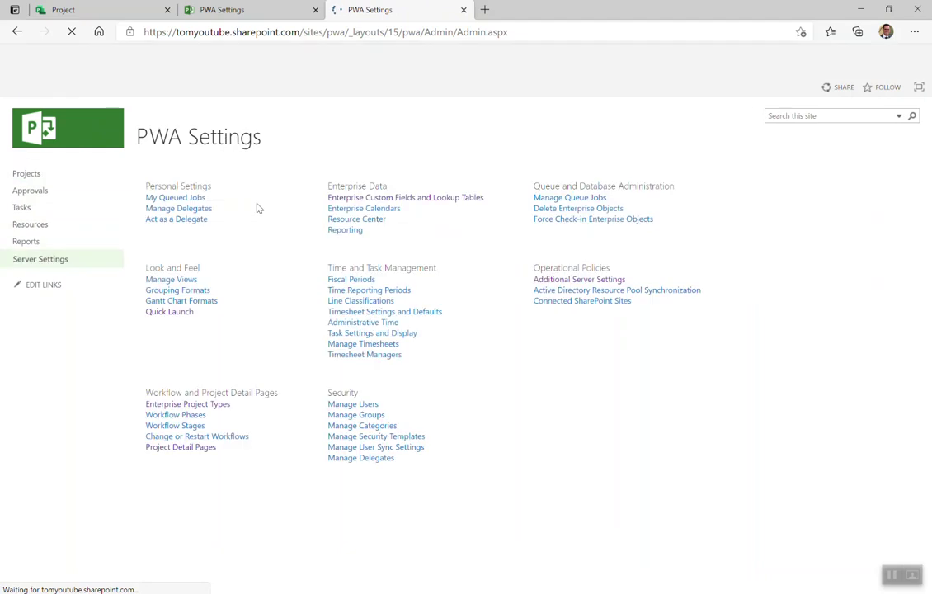
click(376, 221)
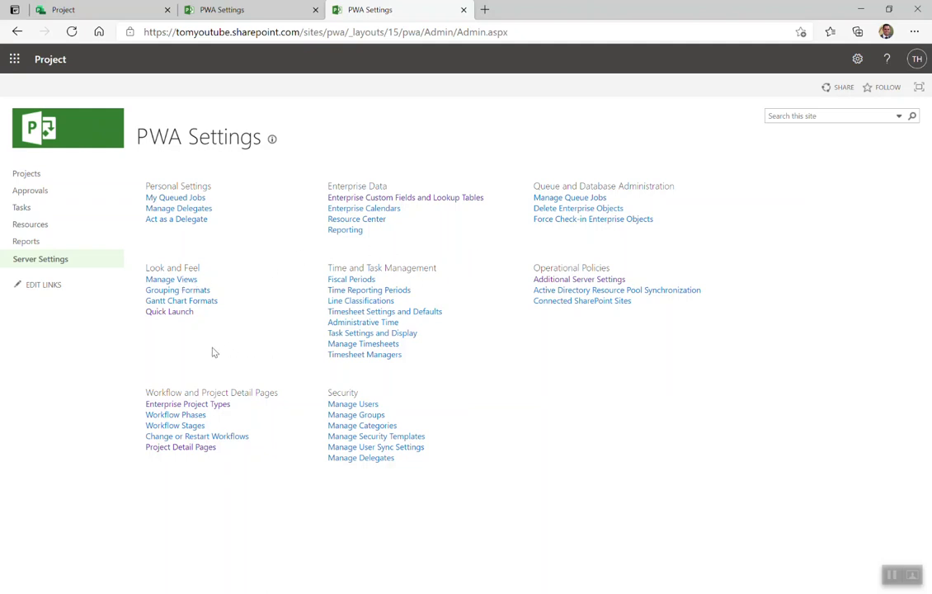
- Look through the HR Project type's settings, including Site Template, save them, and return to Projects
click(203, 405)
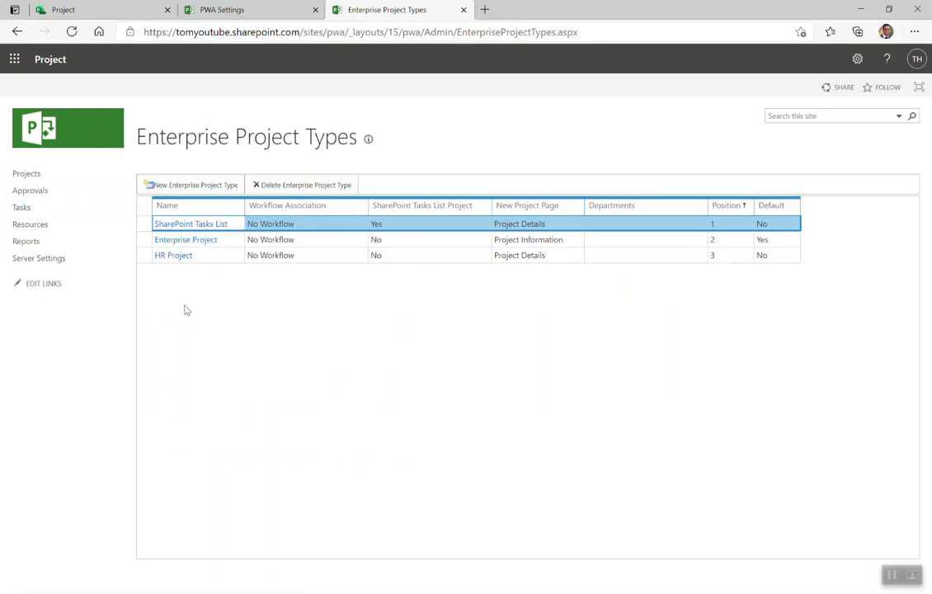
click(175, 256)
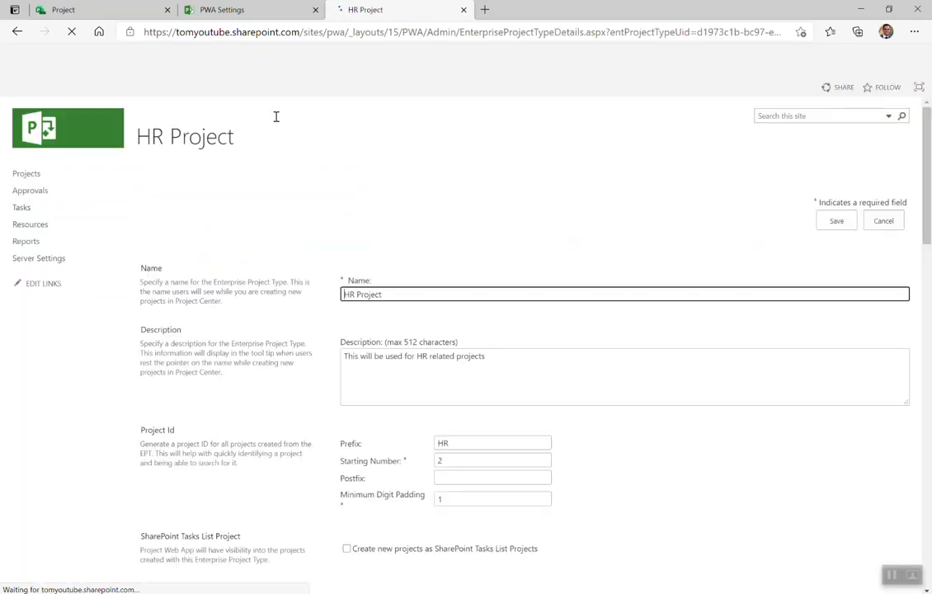
scroll(429, 322, down, 6)
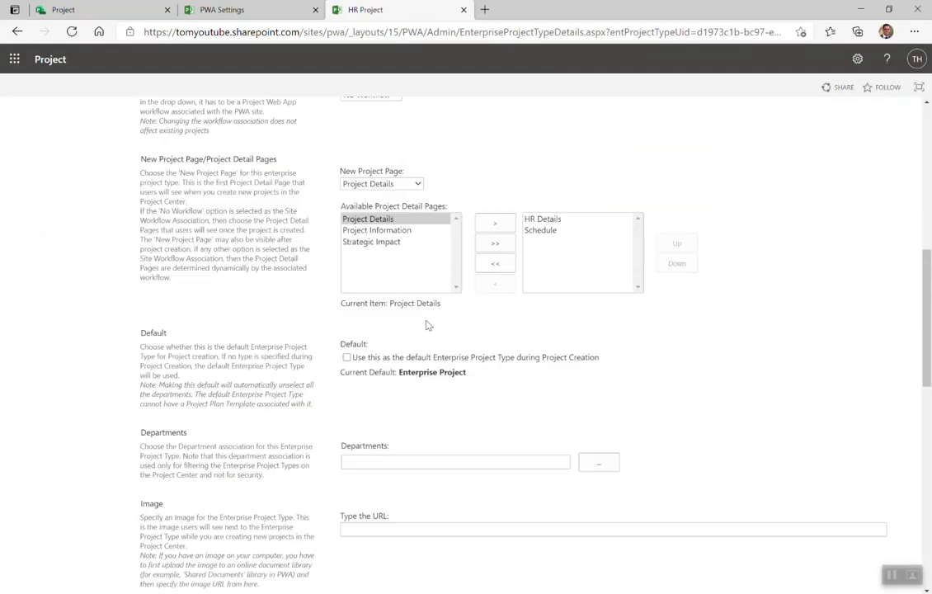
scroll(427, 325, down, 9)
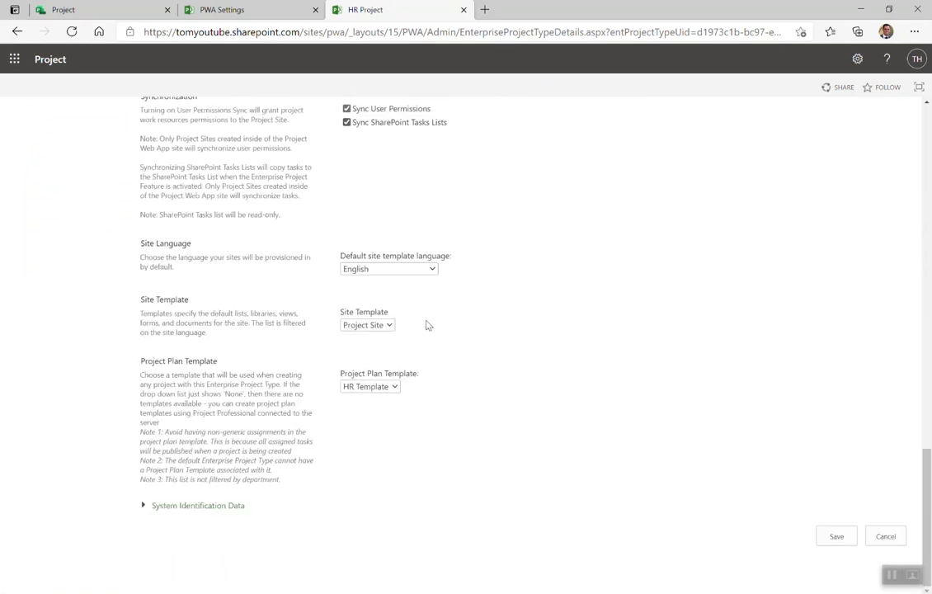
scroll(427, 325, up, 4)
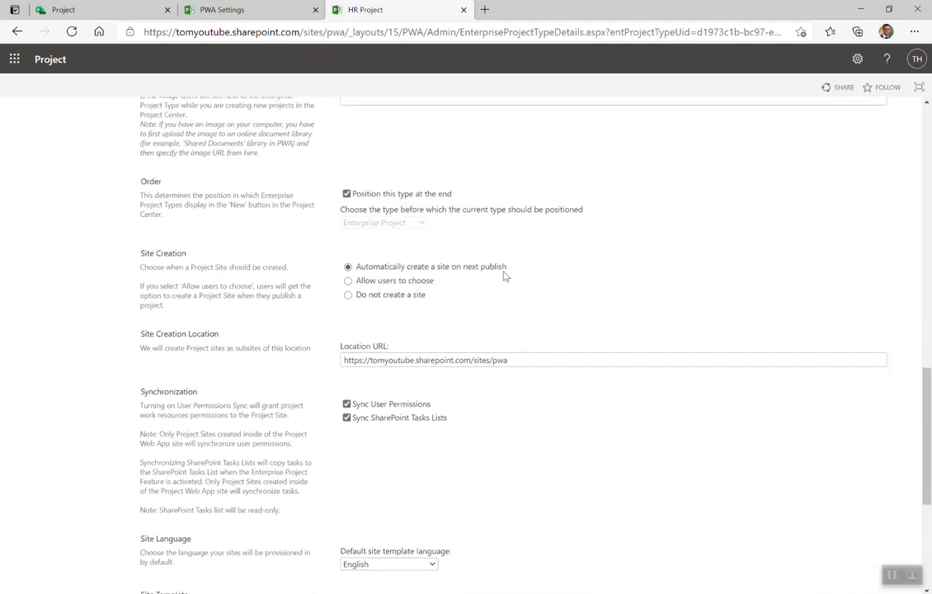
scroll(505, 276, down, 1)
scroll(505, 275, up, 5)
scroll(505, 276, up, 10)
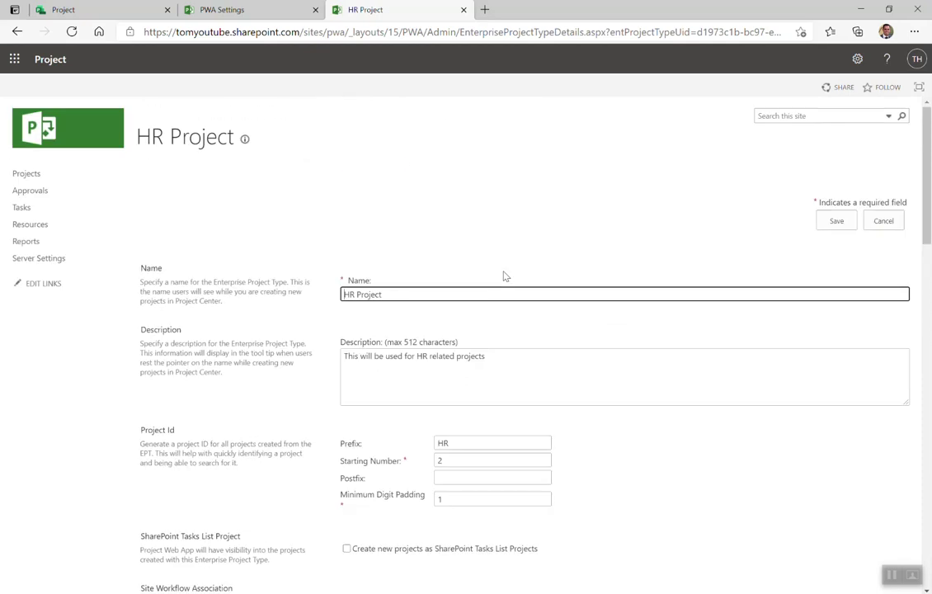
click(836, 220)
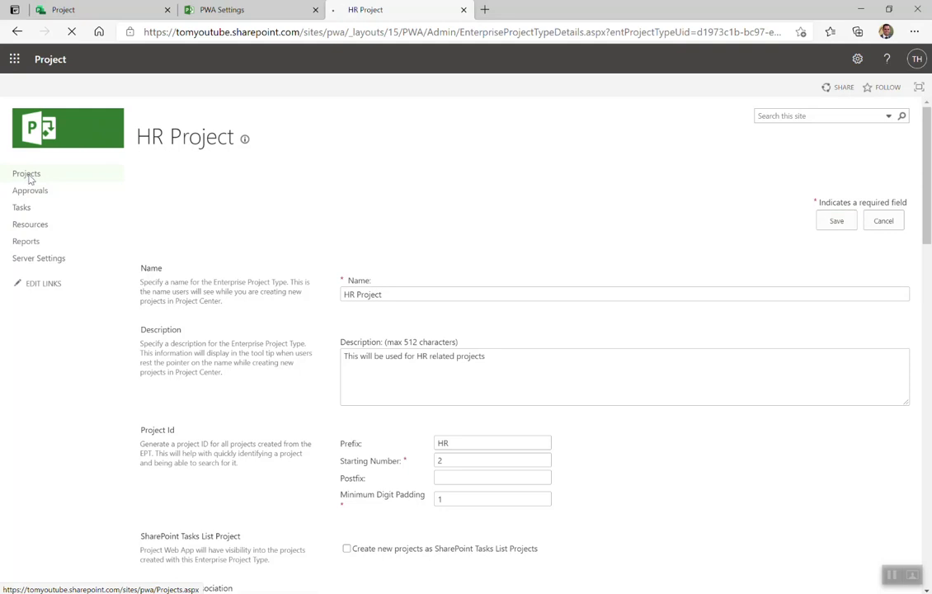
click(28, 175)
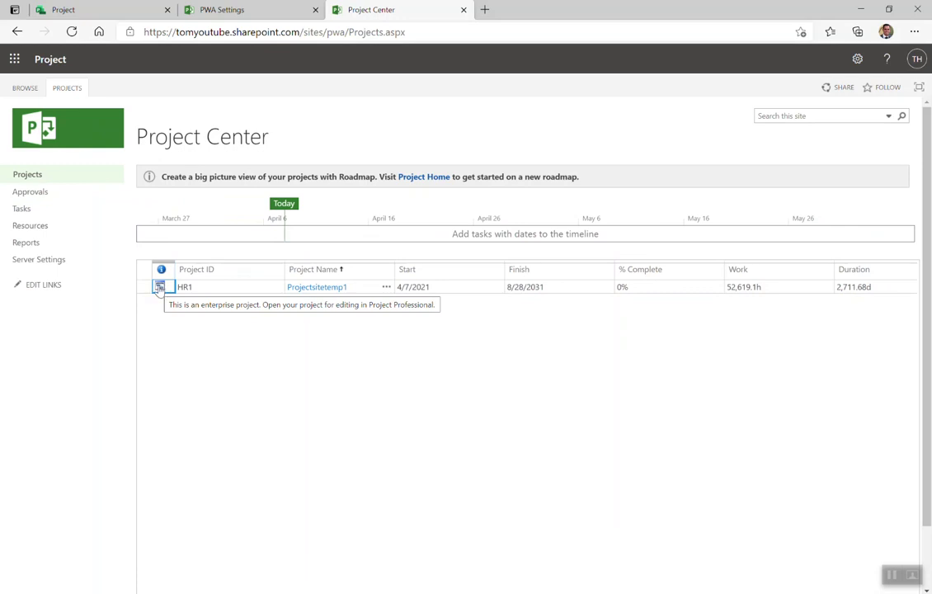
- Widen the projects grid's first column and open the Projectsitetemp1 project
drag(175, 269, 199, 277)
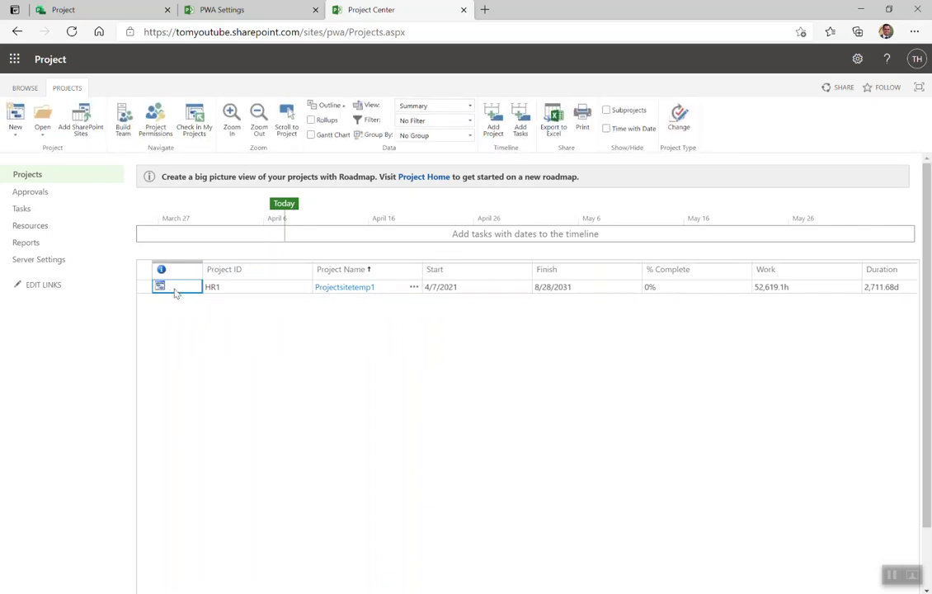
click(336, 290)
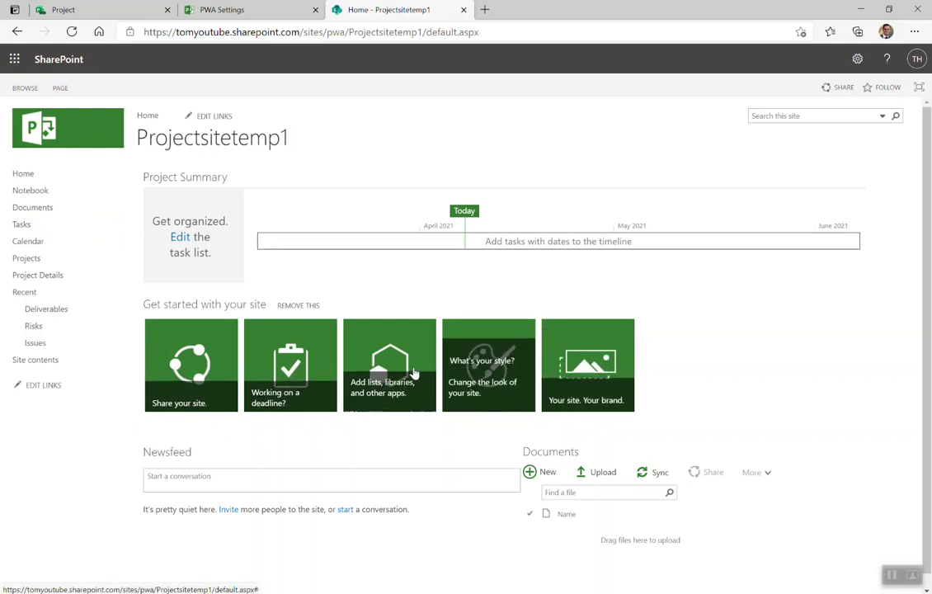
- Remove the 'Get started with your site' tiles from the home page for everyone
click(301, 307)
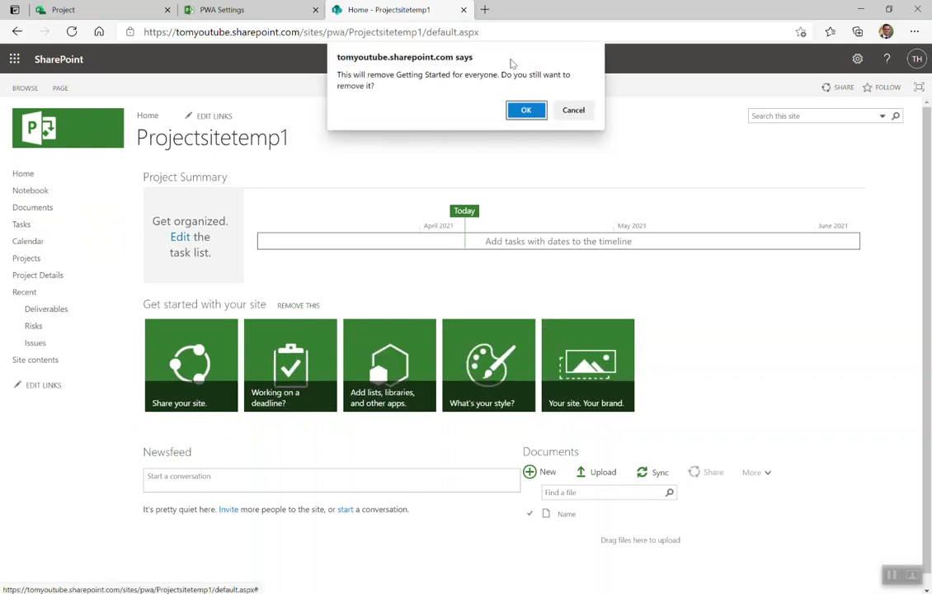
click(526, 108)
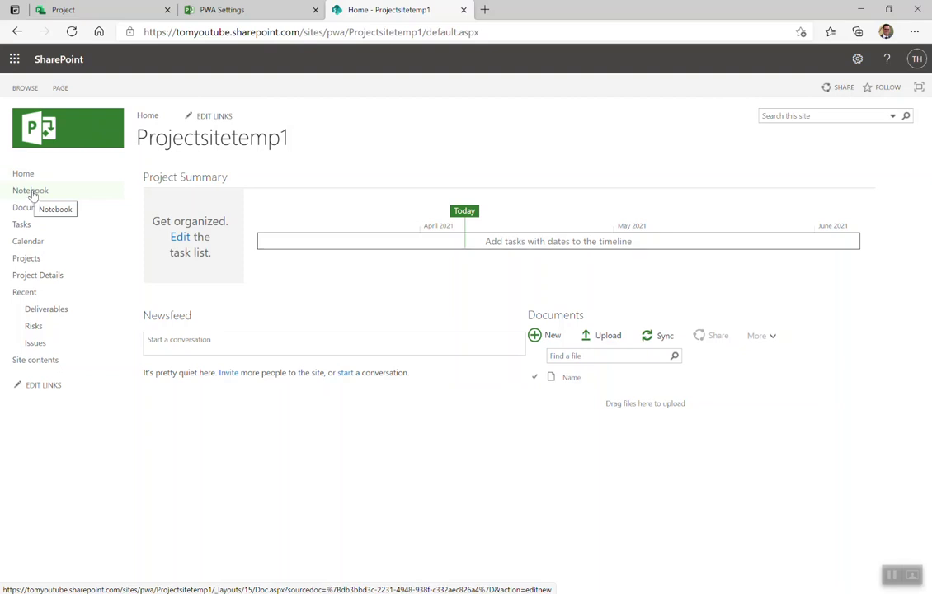
click(30, 191)
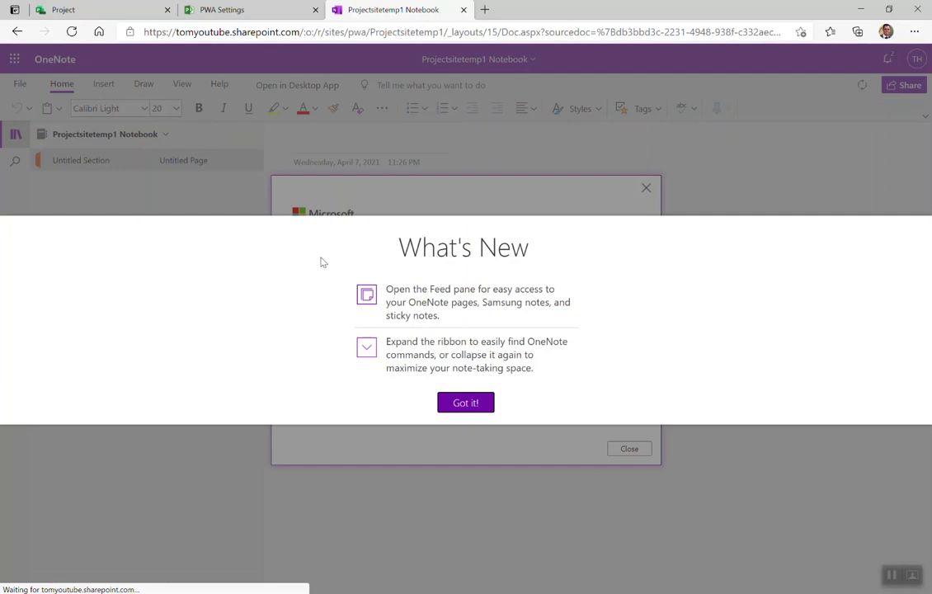
click(474, 403)
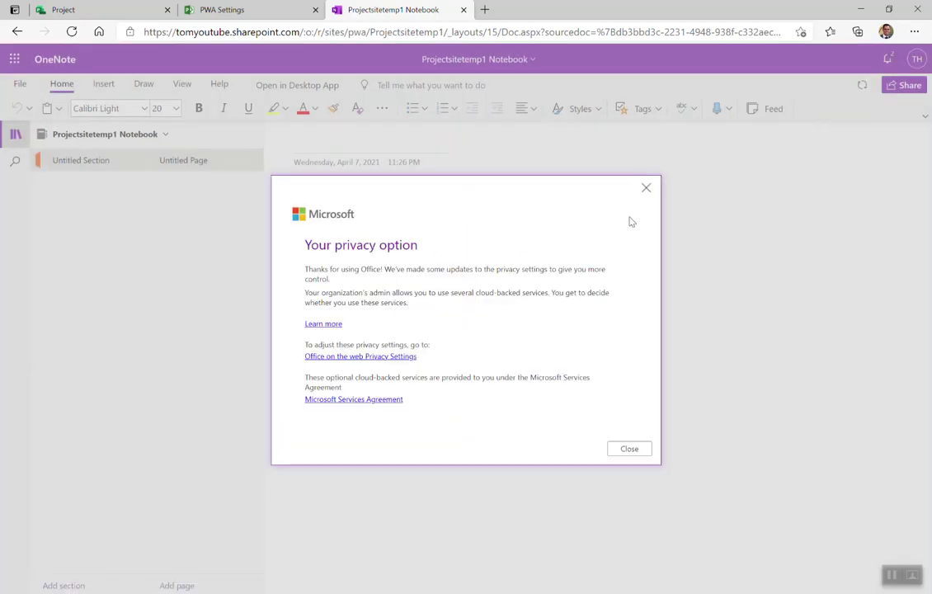
click(647, 188)
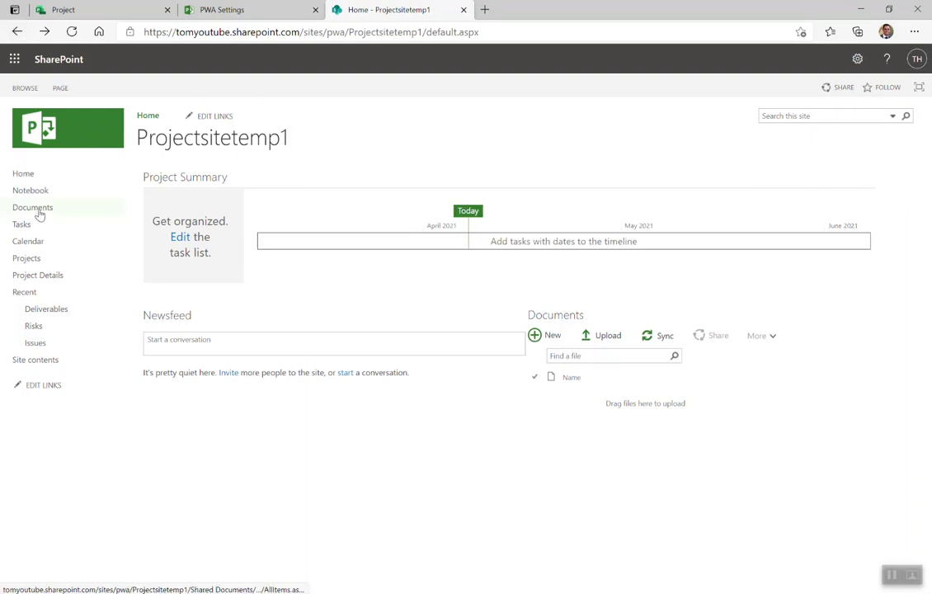
click(37, 208)
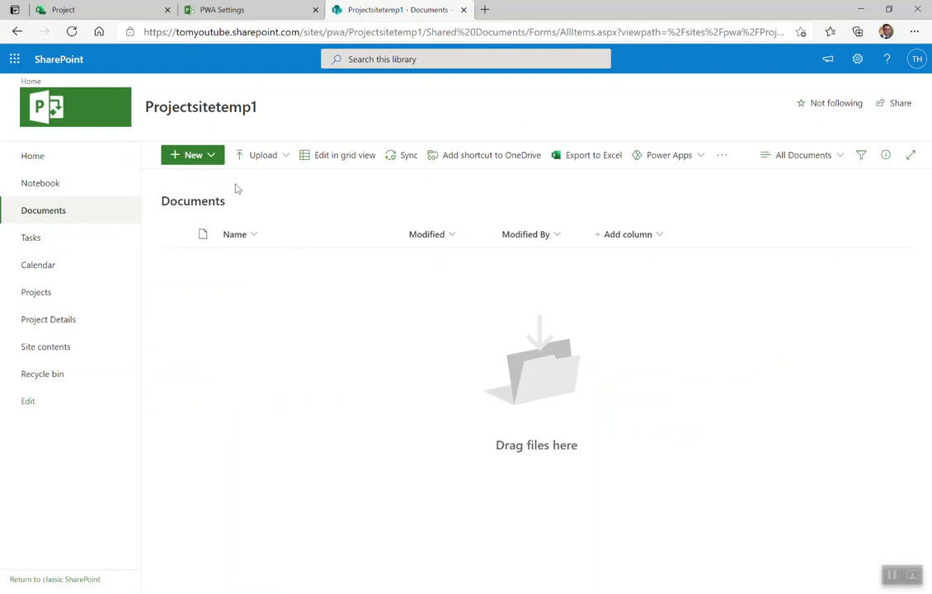
- Upload WIN_20210331_23_02_25_Pro.mp4 from Camera Roll into the Documents library
click(197, 157)
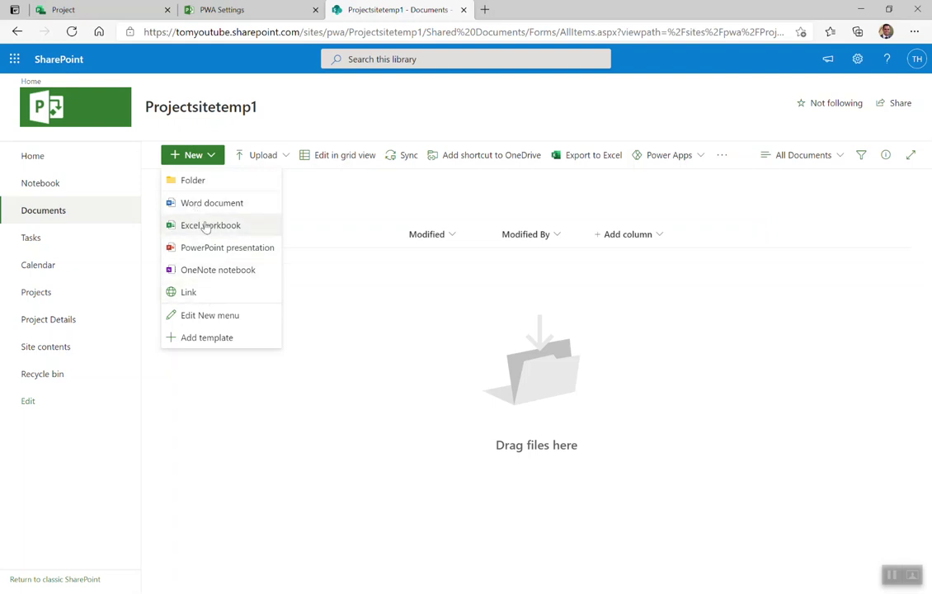
click(252, 163)
click(250, 188)
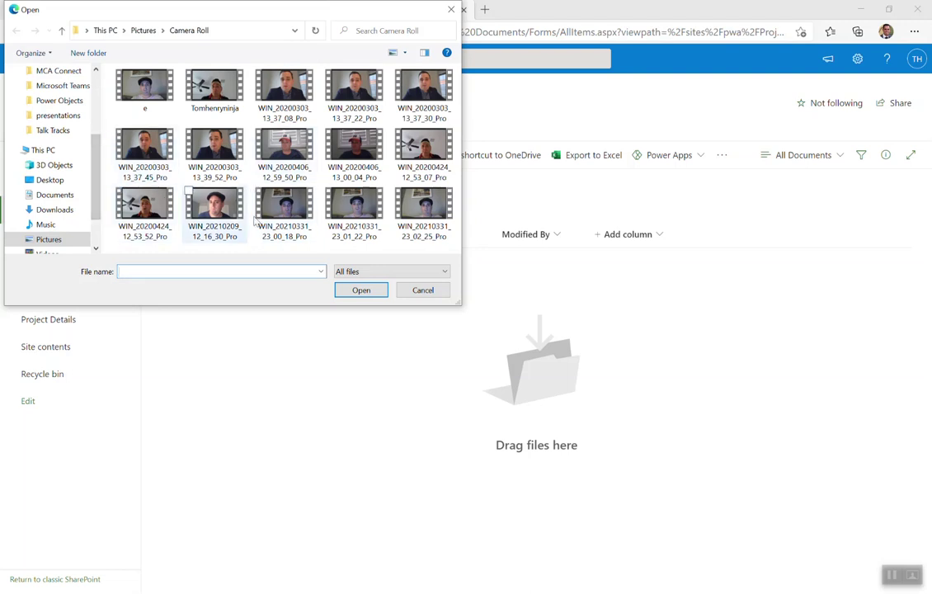
click(416, 213)
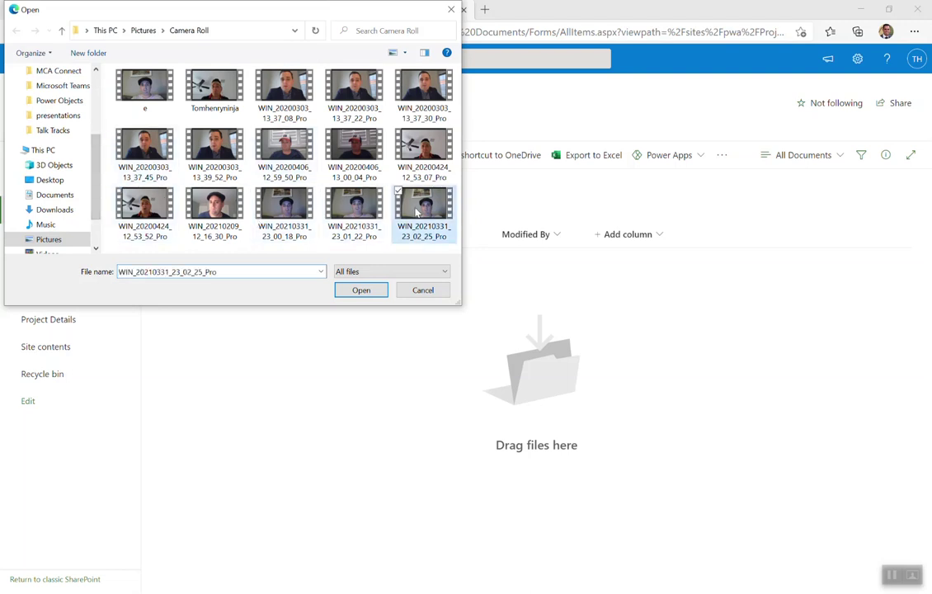
click(367, 292)
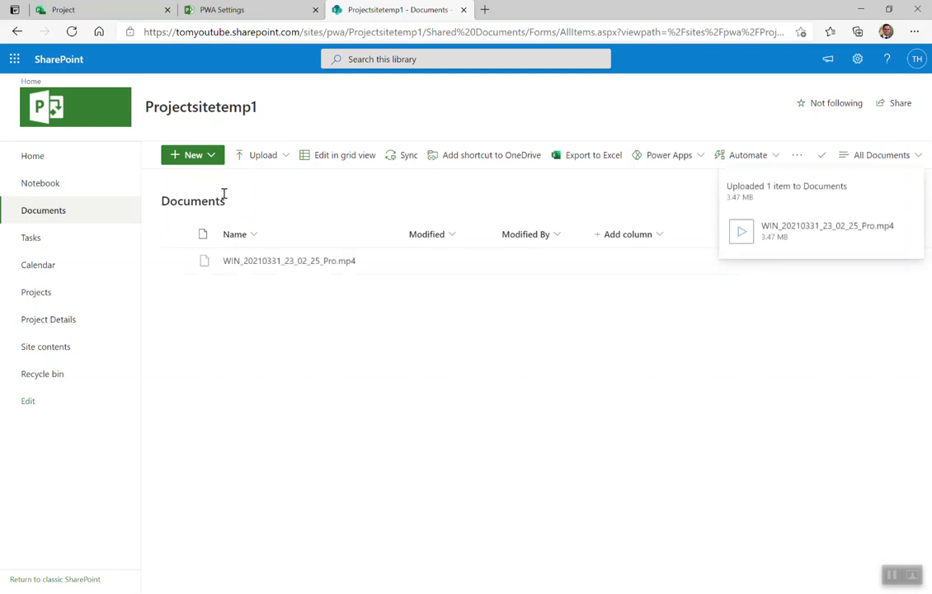
- Check the new-item options in Documents, then go to the site's empty Tasks list
click(216, 158)
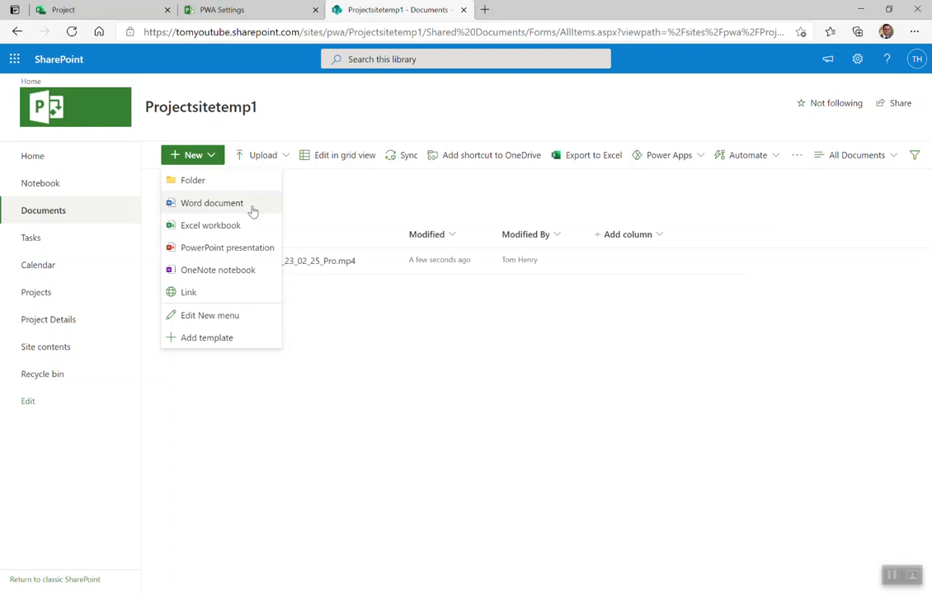
click(210, 157)
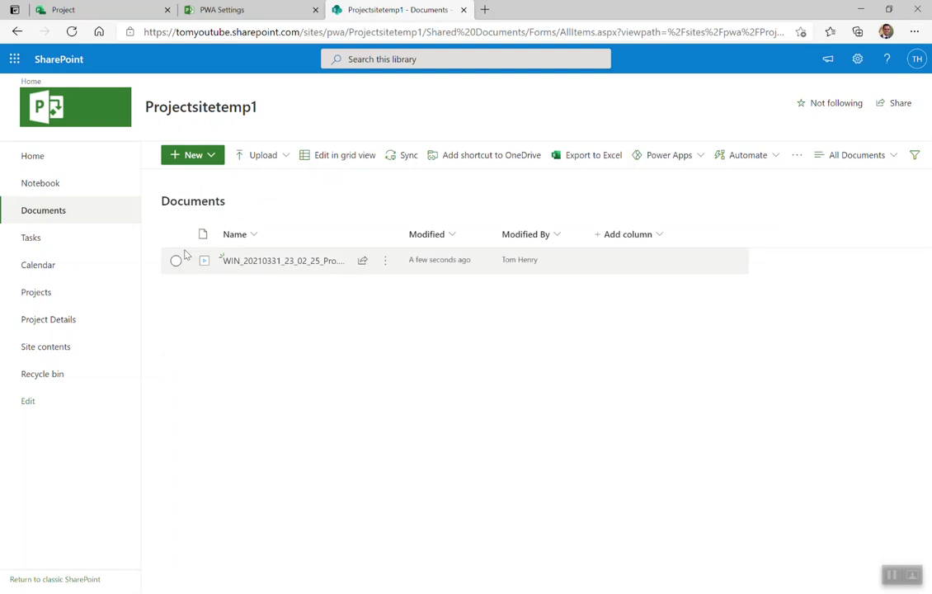
click(52, 241)
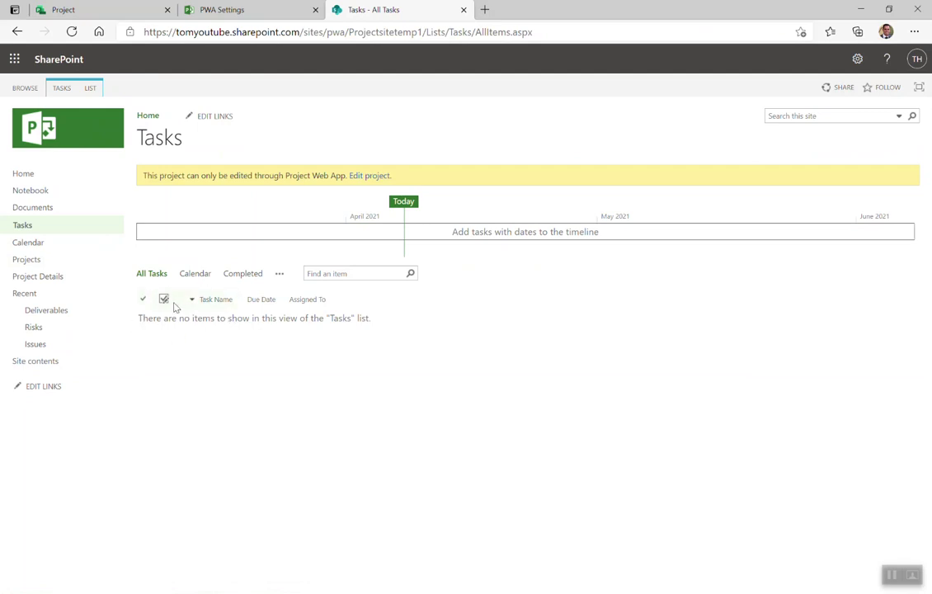
- Rename the Calendar navigation link to 'Team Calendar' and save the link changes
click(39, 244)
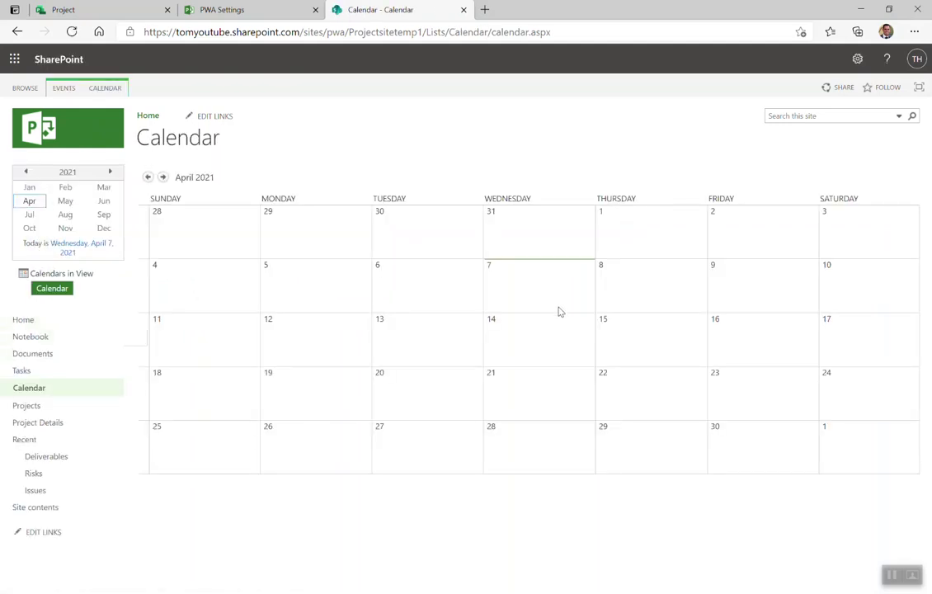
click(46, 532)
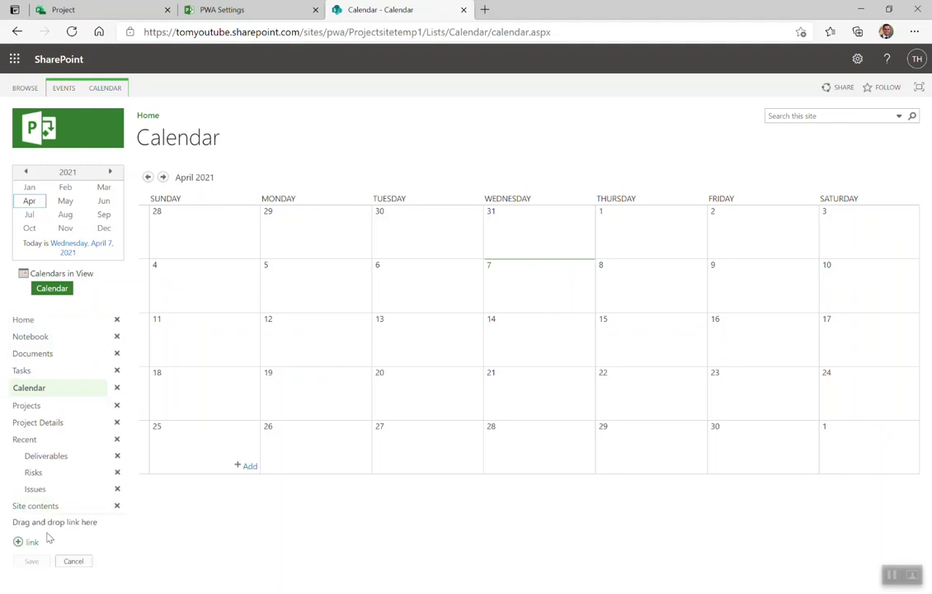
click(40, 387)
click(13, 388)
text(Team)
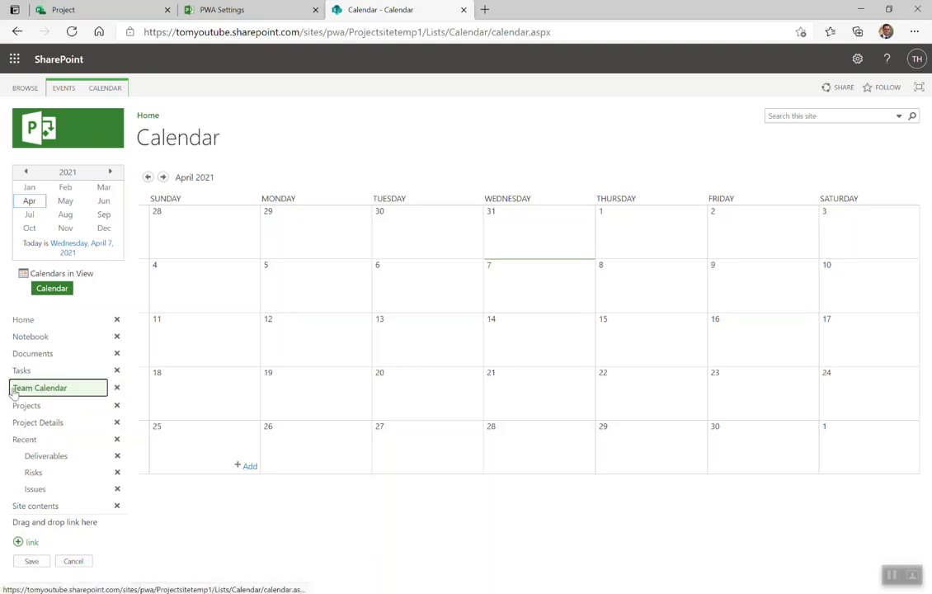
key(Return)
click(32, 561)
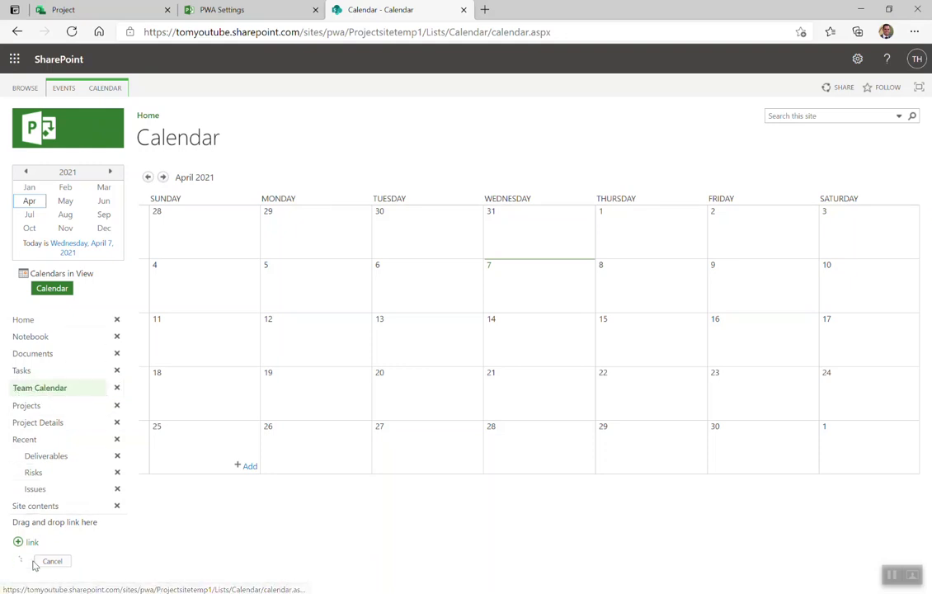
click(28, 413)
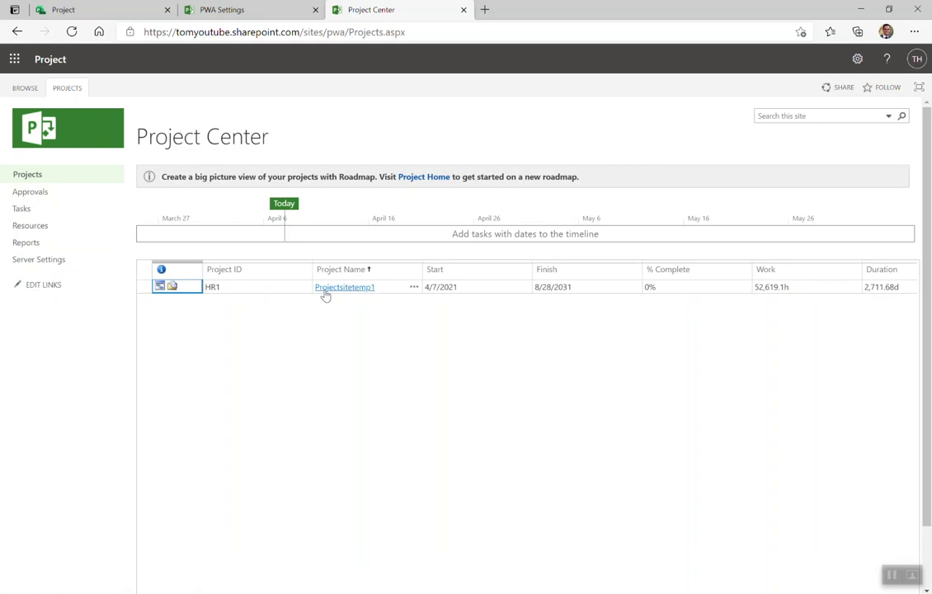
- Open the Projectsitetemp1 project's site from the Project Center grid
click(173, 288)
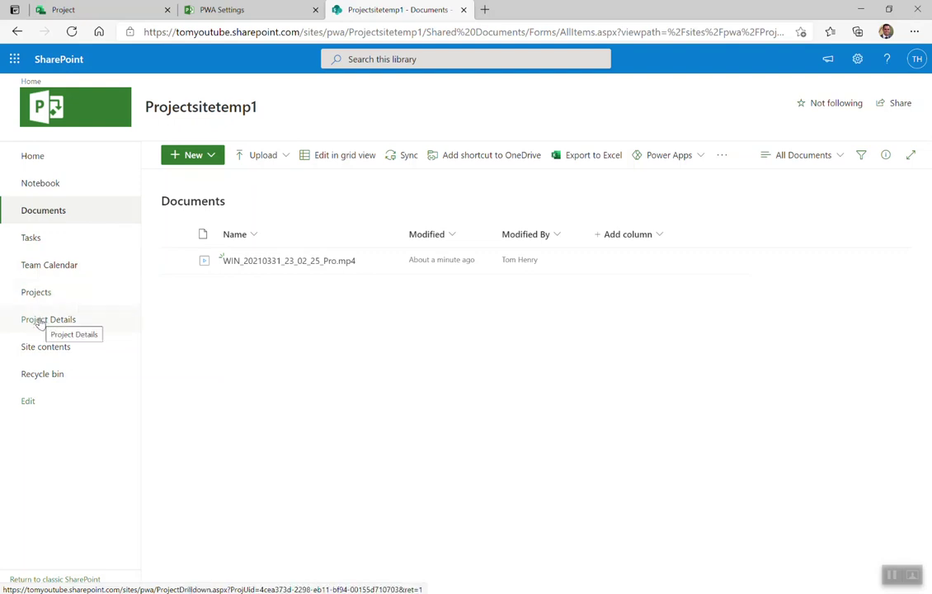
- View the project's HR Details page, then return to the Projectsitetemp1 site home
click(39, 322)
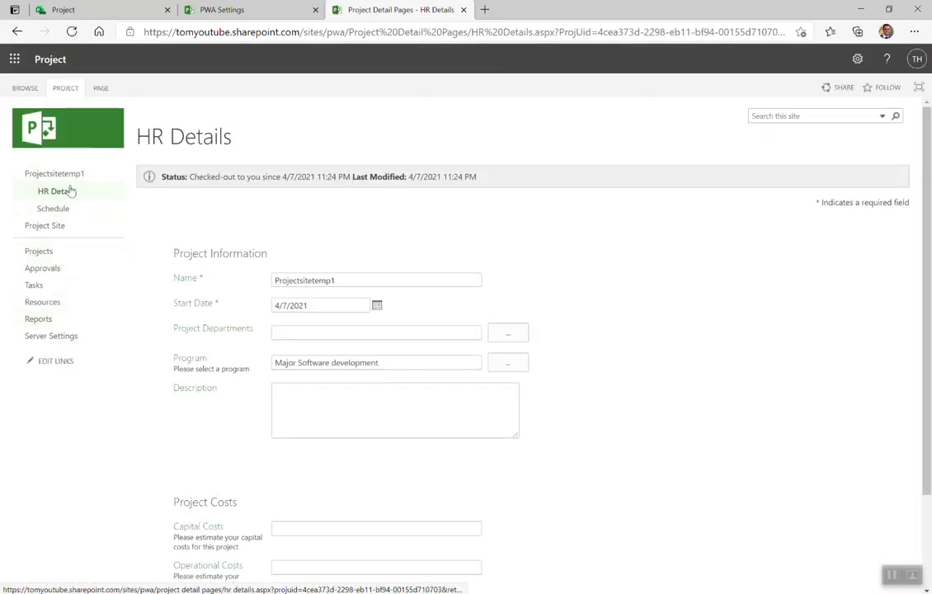
click(46, 231)
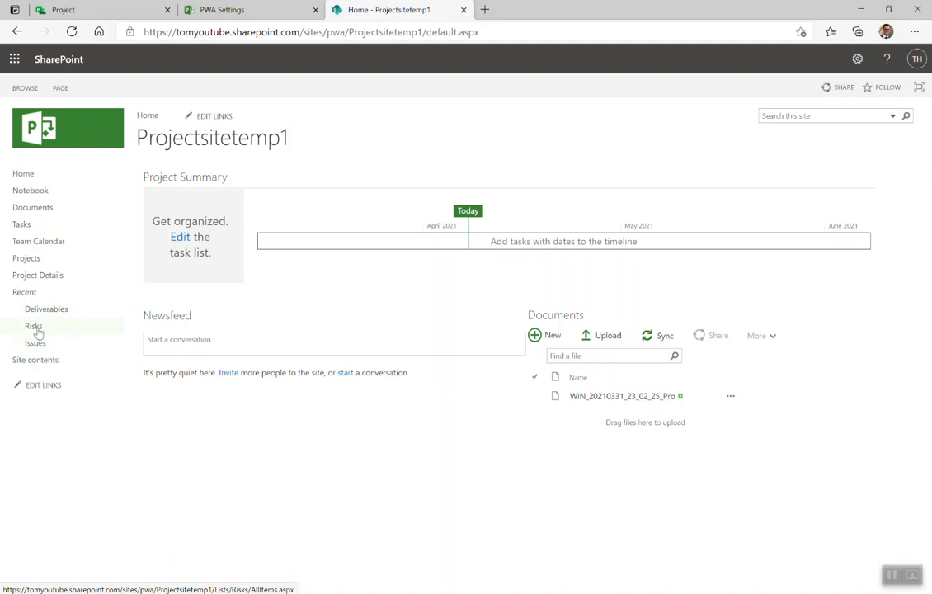
- Open the project's Risks list and start a new risk item titled Test Risk
click(40, 327)
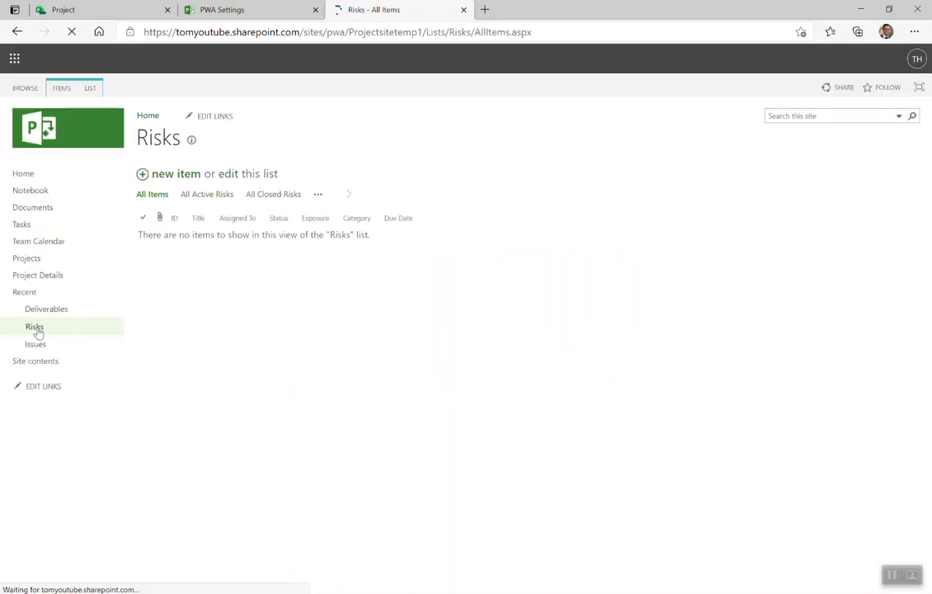
click(172, 173)
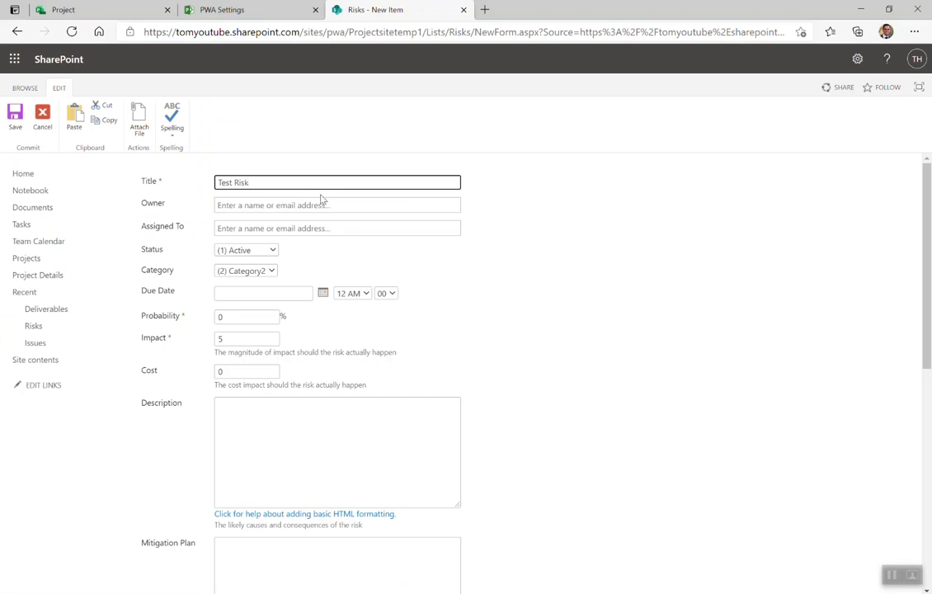
- Set the risk's Owner and Assigned To fields to the same user
click(321, 206)
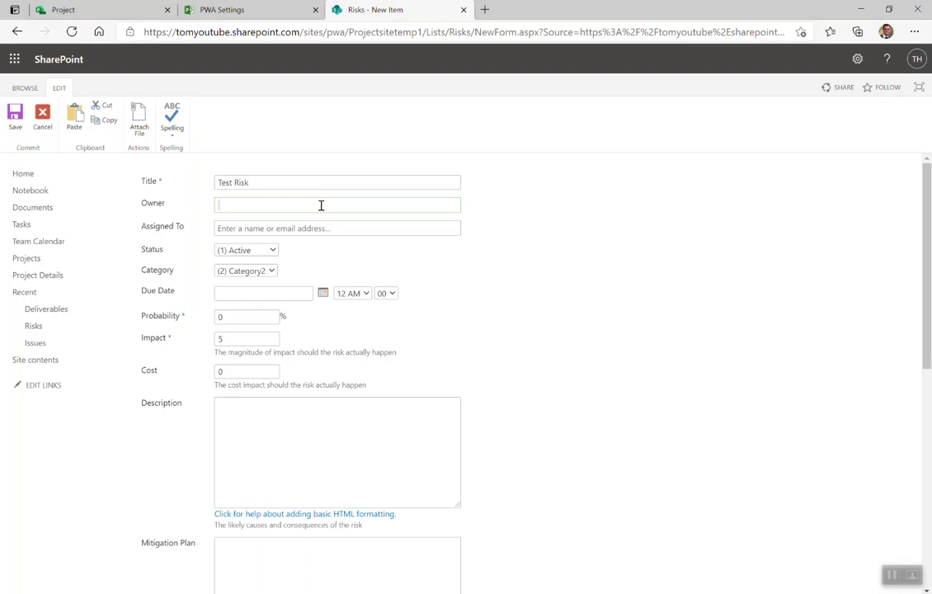
text(Tom)
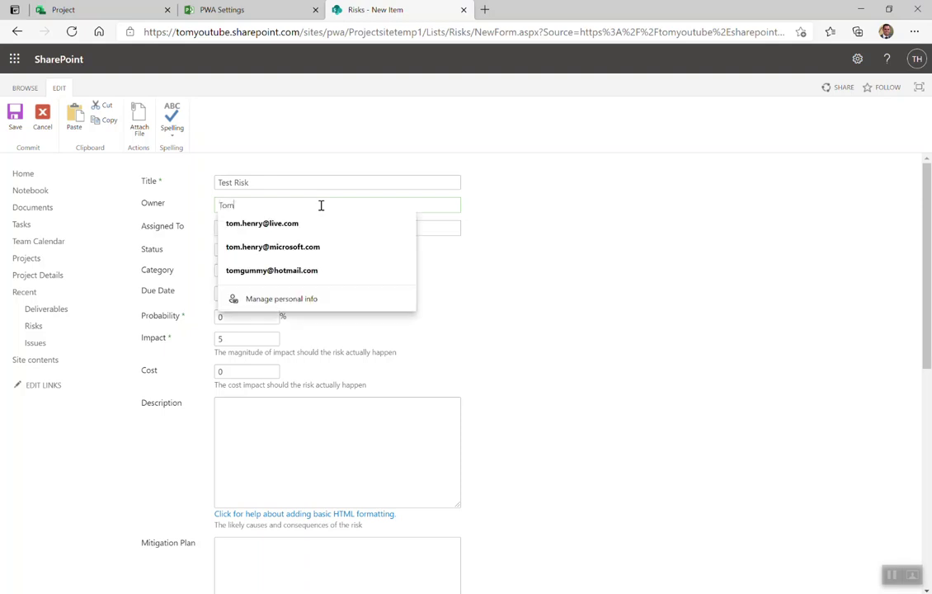
text( Henry)
key(Tab)
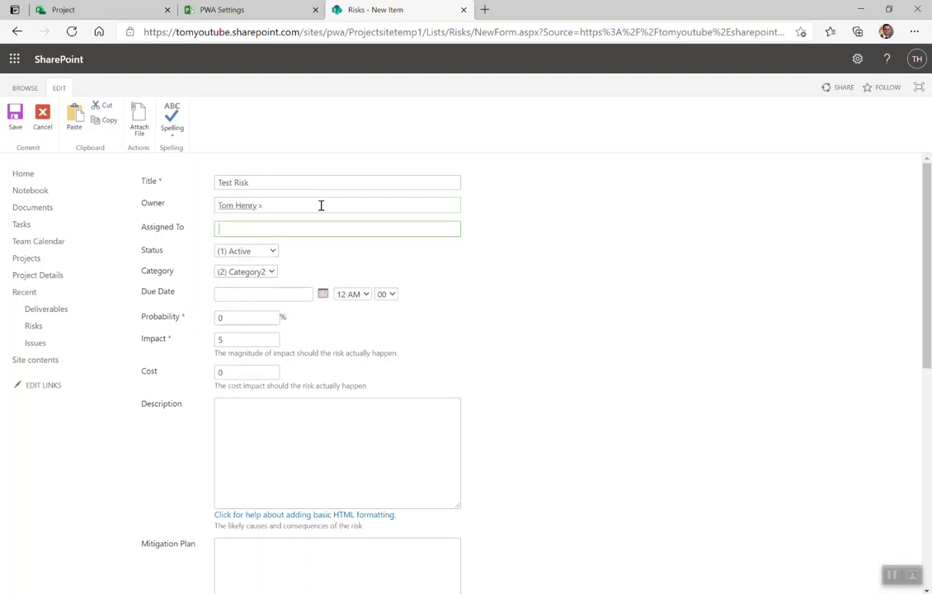
text(om)
click(278, 246)
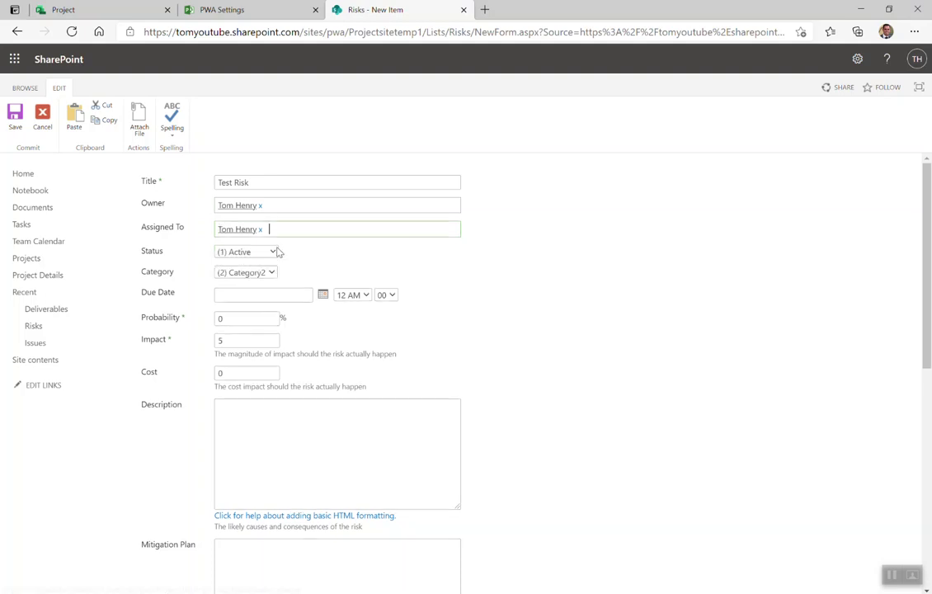
- Set the risk status to (1) Active and keep the category as Category2
click(262, 252)
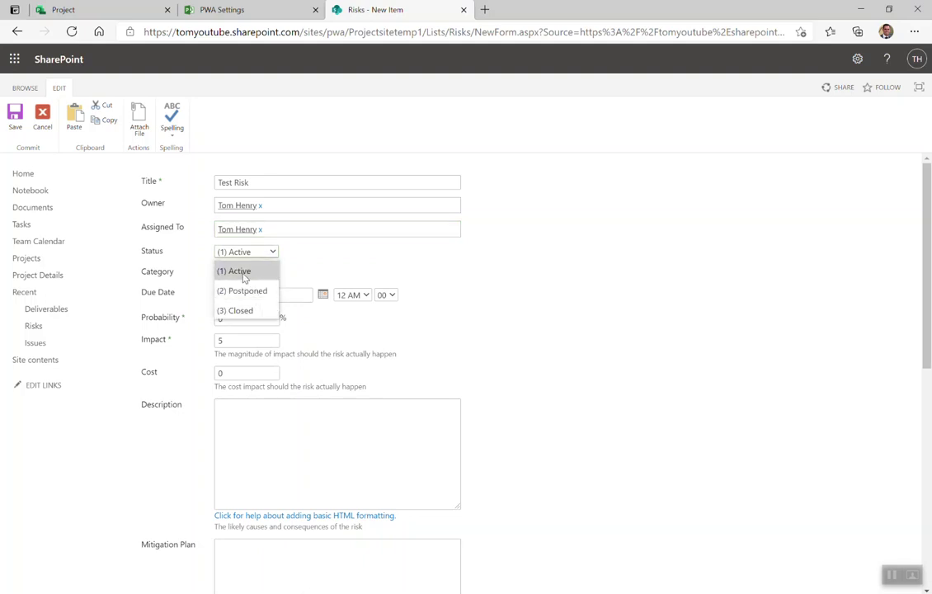
click(246, 310)
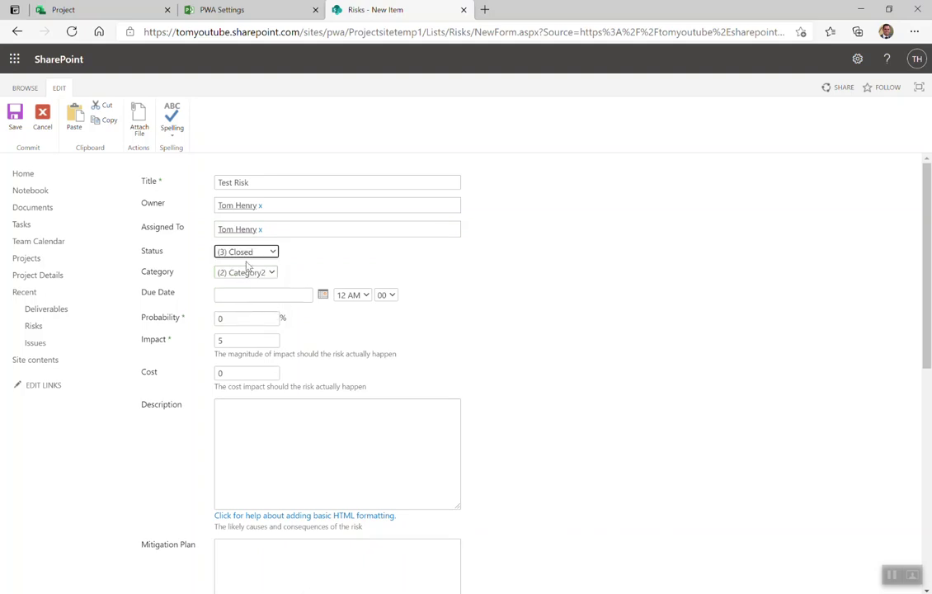
click(247, 254)
click(248, 271)
click(256, 279)
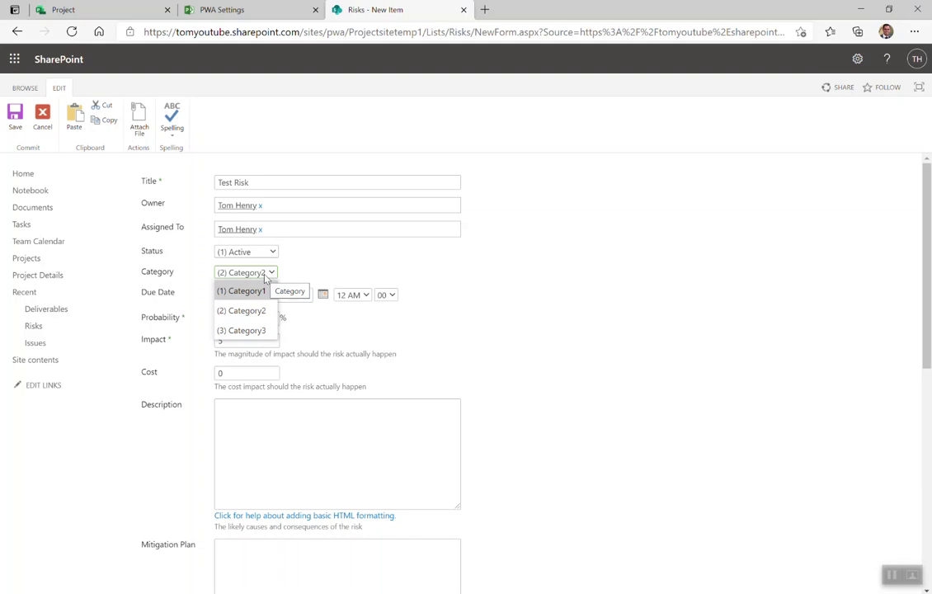
click(265, 278)
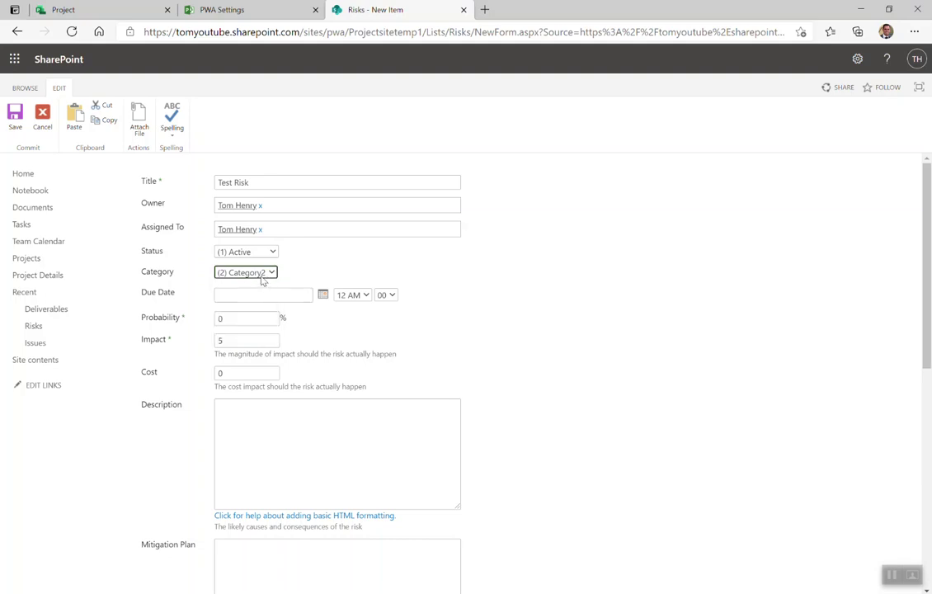
- Enter probability 80, impact 9 and cost 100000 for the risk
click(255, 297)
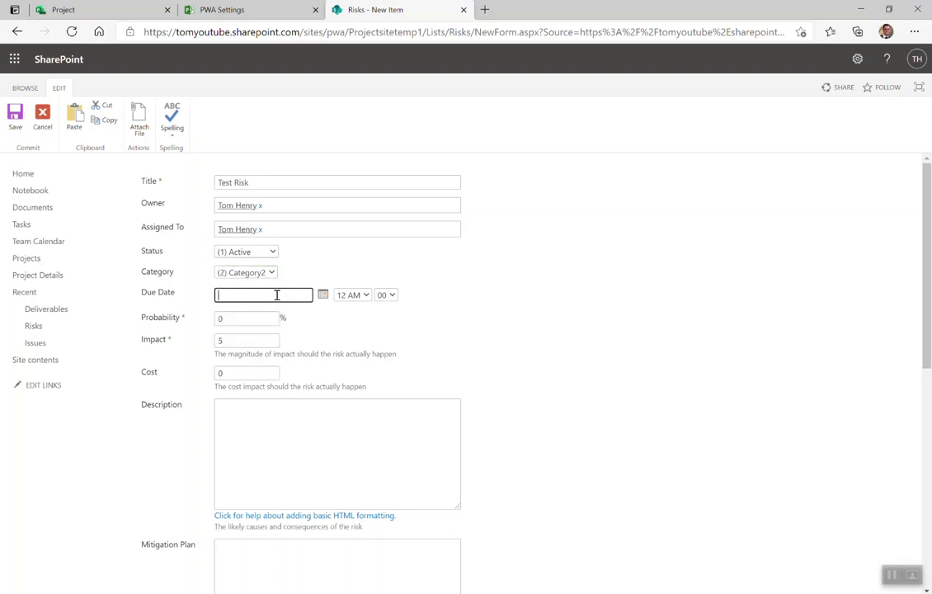
click(259, 321)
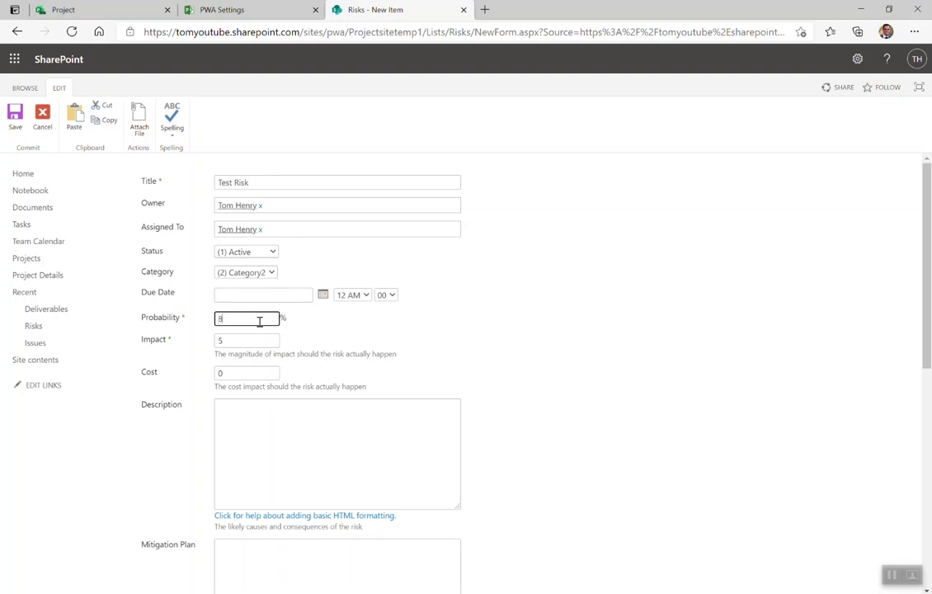
click(254, 340)
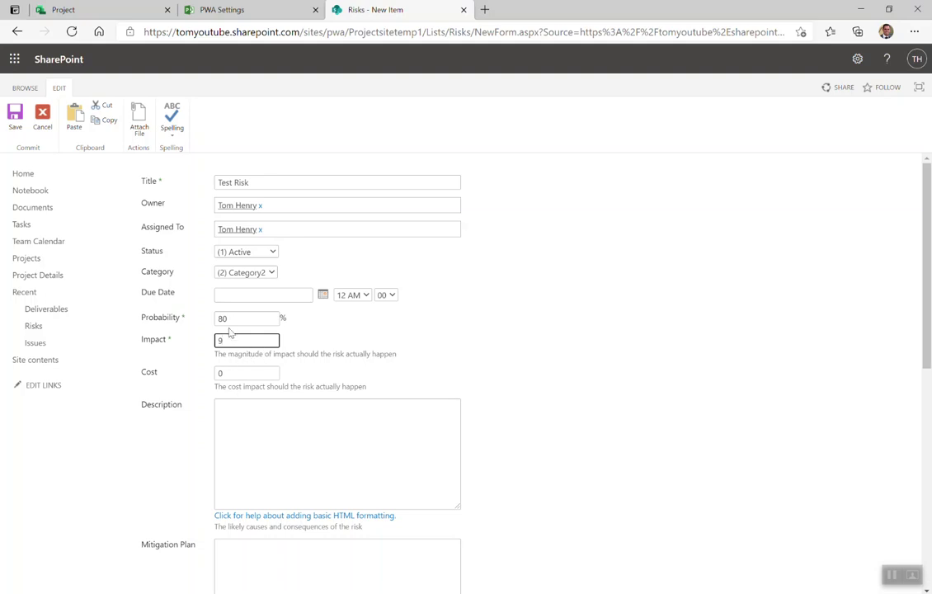
click(248, 375)
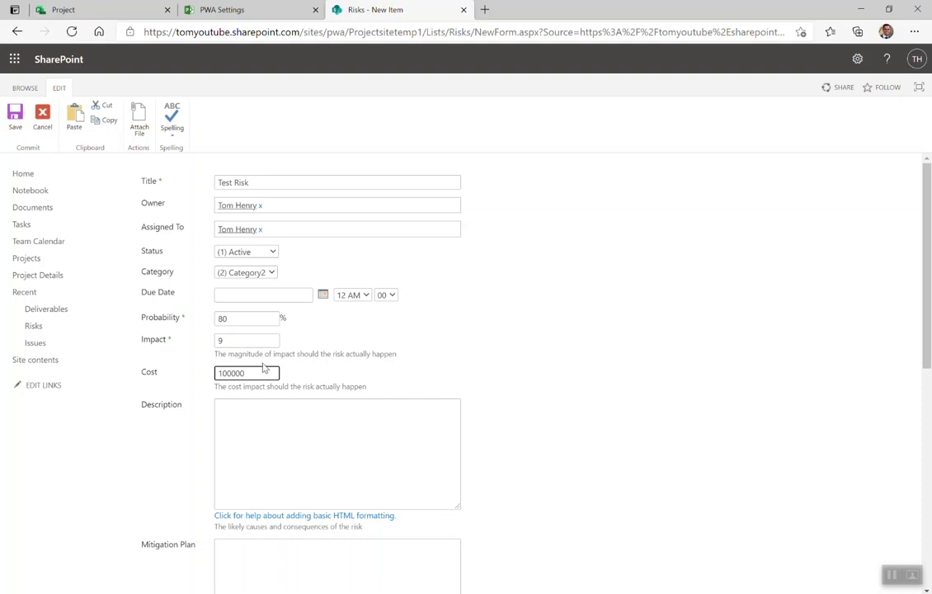
scroll(355, 382, down, 1)
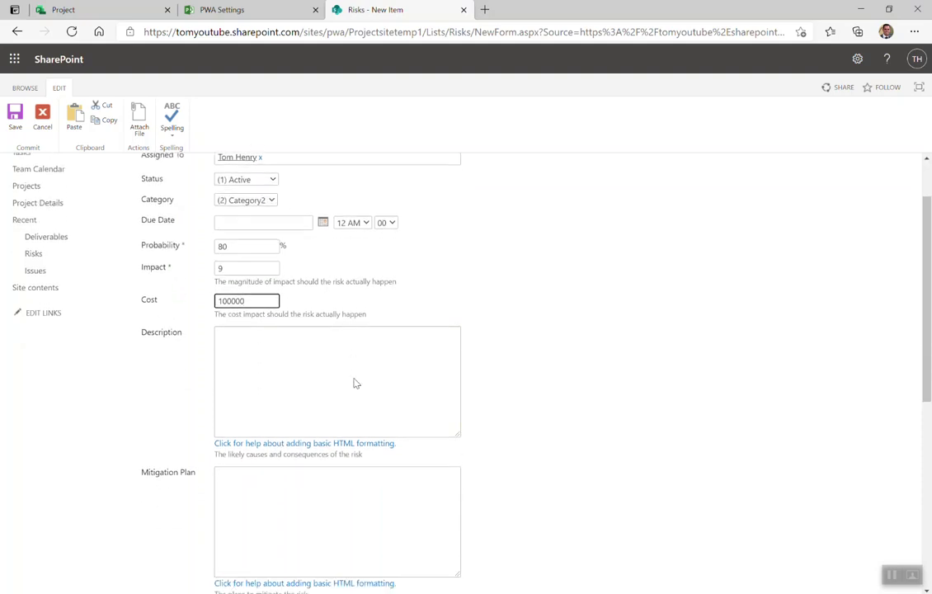
- Enter 'test' as Description and Mitigation Plan, and 'test, big test' as Contingency Plan
click(326, 382)
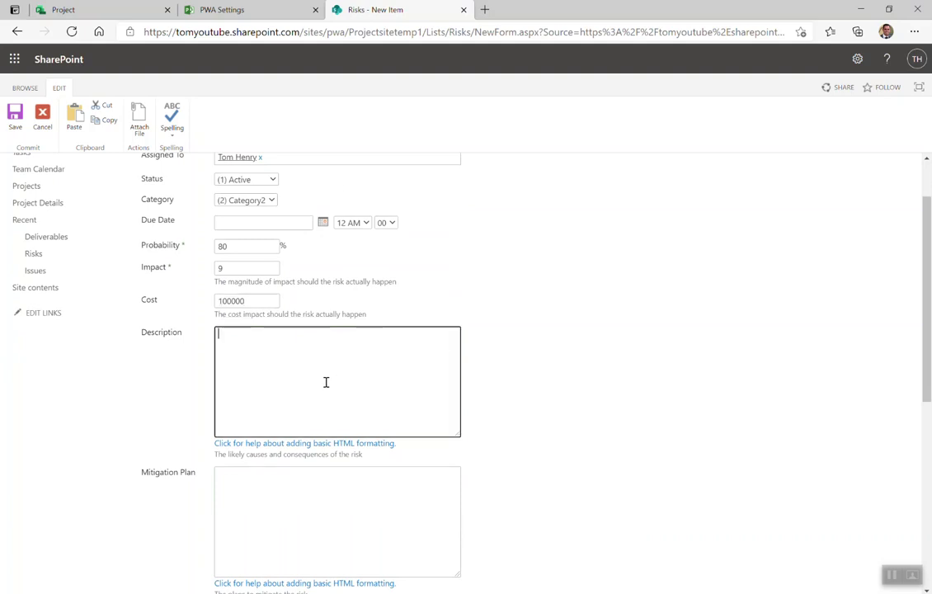
text(test)
scroll(318, 445, down, 1)
click(317, 460)
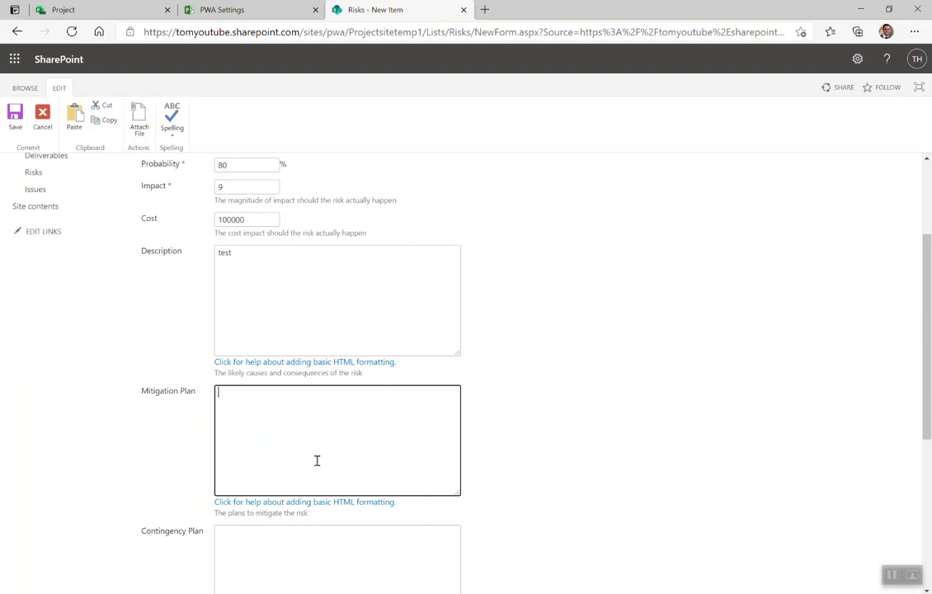
scroll(317, 460, down, 2)
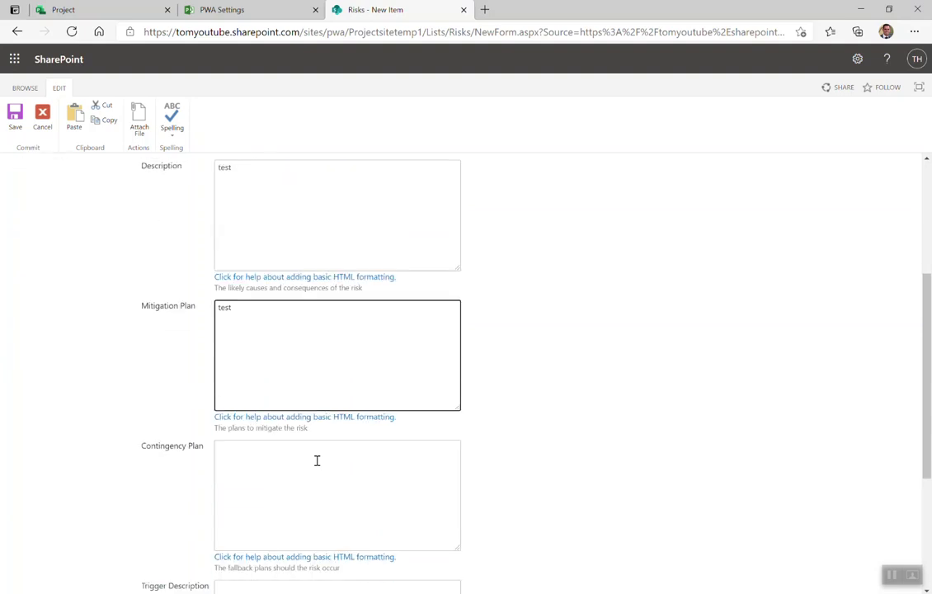
click(315, 440)
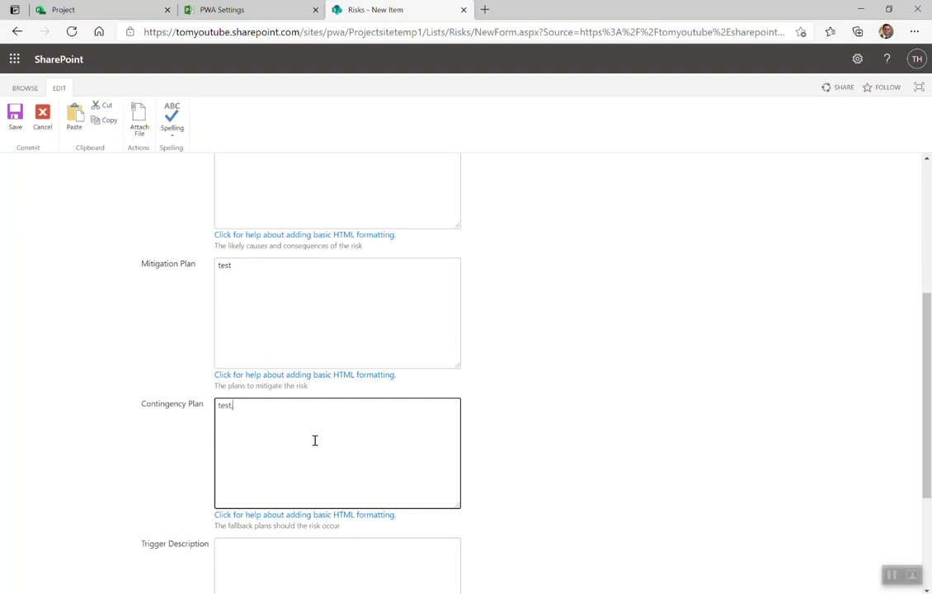
scroll(314, 440, down, 3)
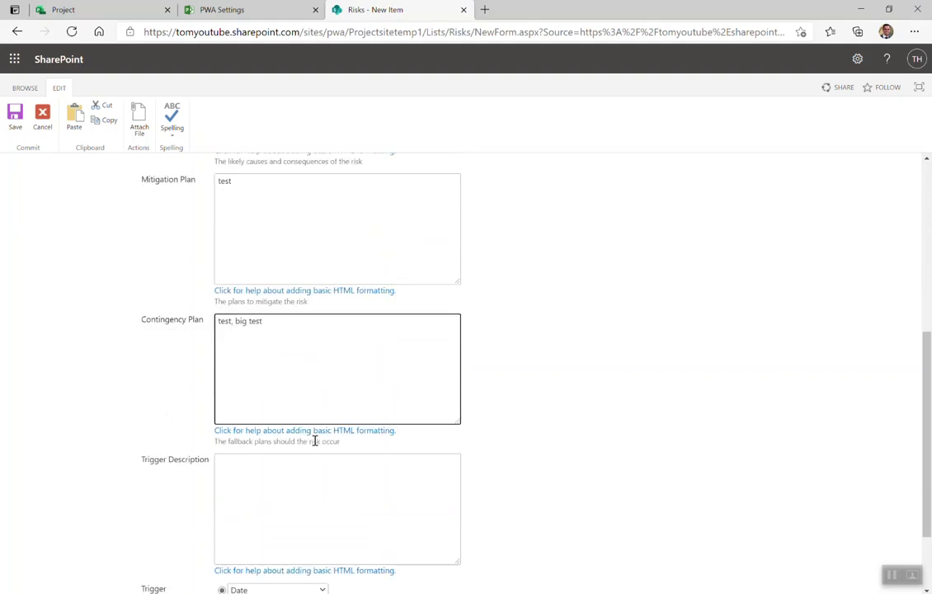
click(312, 394)
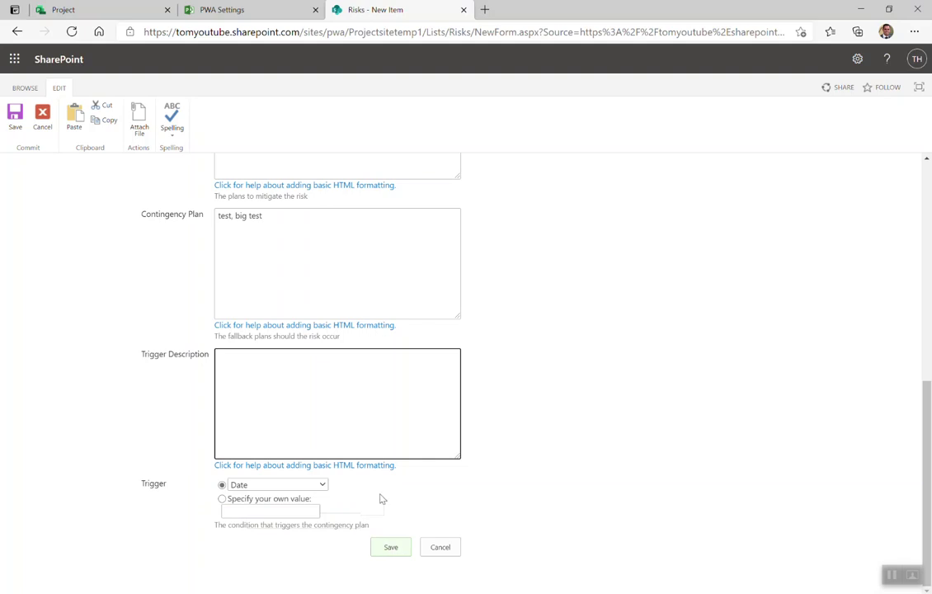
- Save the new Test Risk entry
scroll(363, 375, up, 6)
scroll(364, 379, down, 6)
click(399, 551)
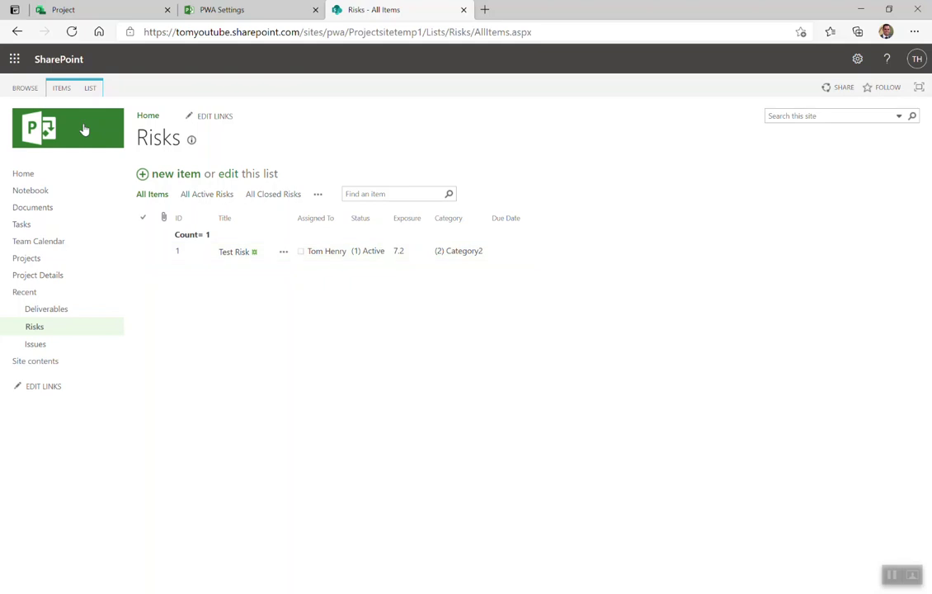
- Open List Settings for the Risks list from the List ribbon
click(91, 89)
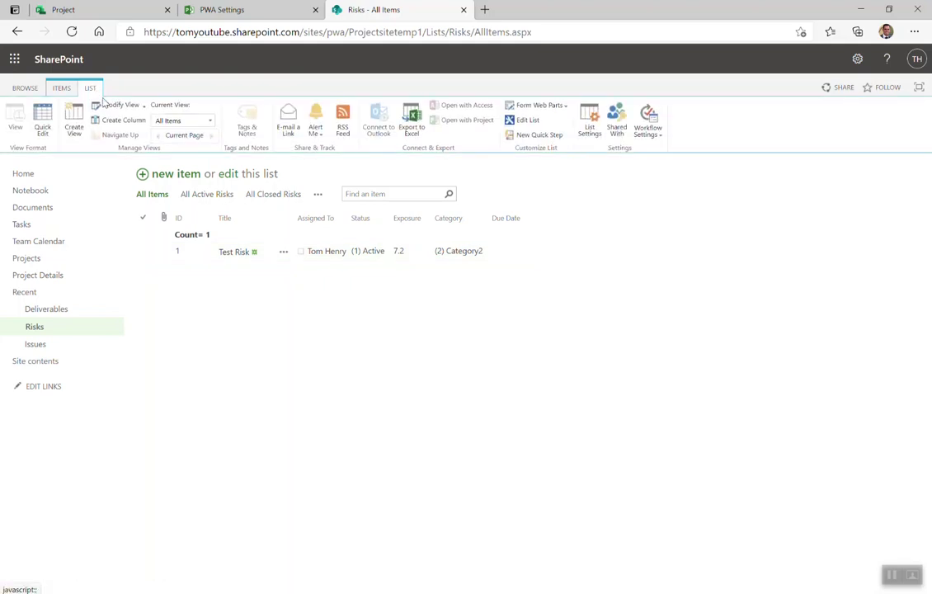
click(589, 130)
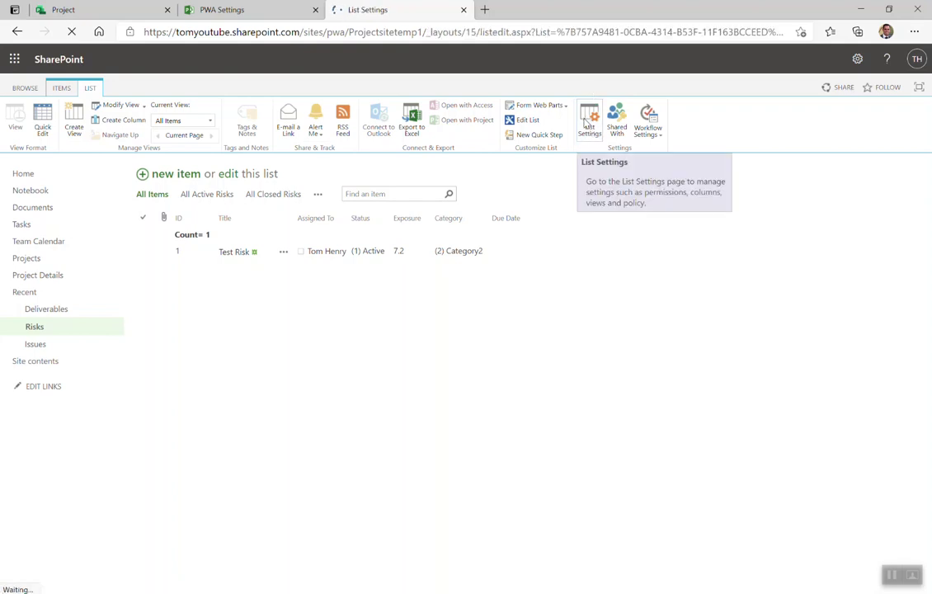
scroll(202, 412, down, 3)
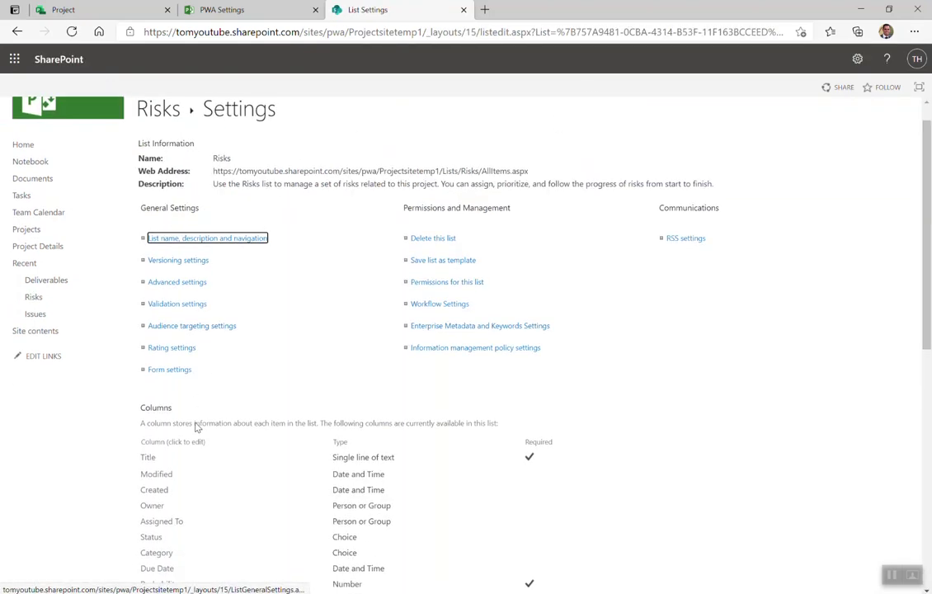
- Replace the Category column's choices Category1–3 with Major and Minor, and save the column
click(157, 433)
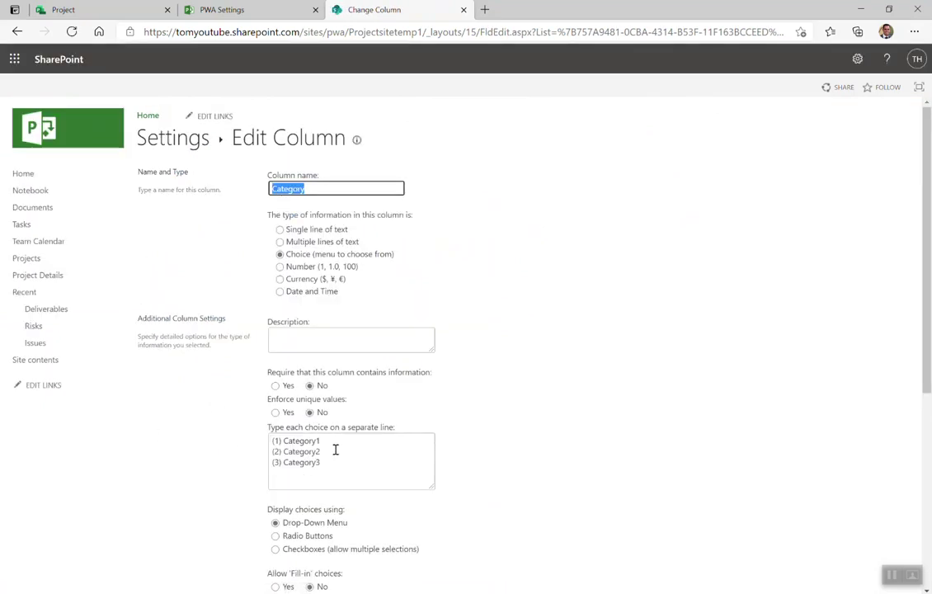
drag(316, 462, 221, 433)
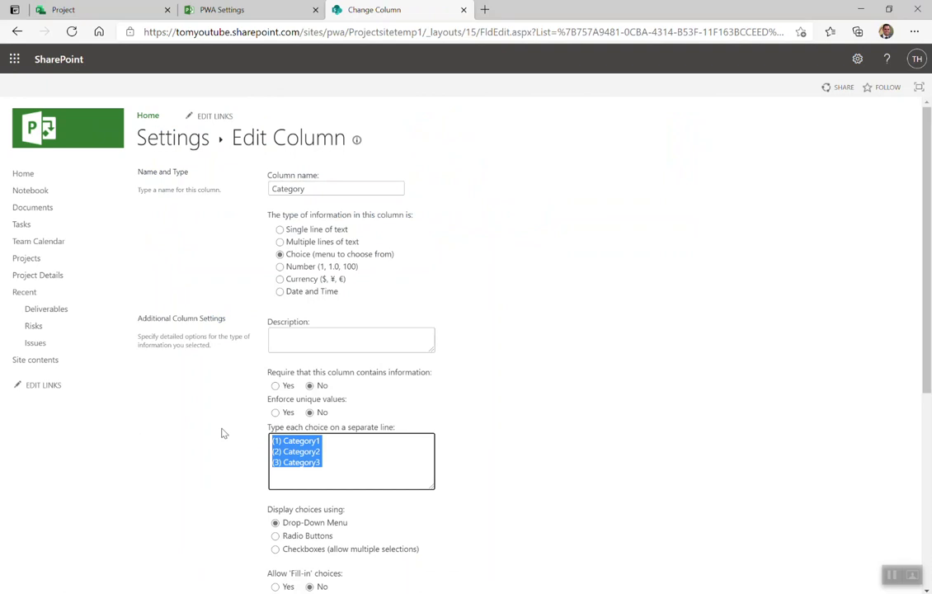
text(Hi)
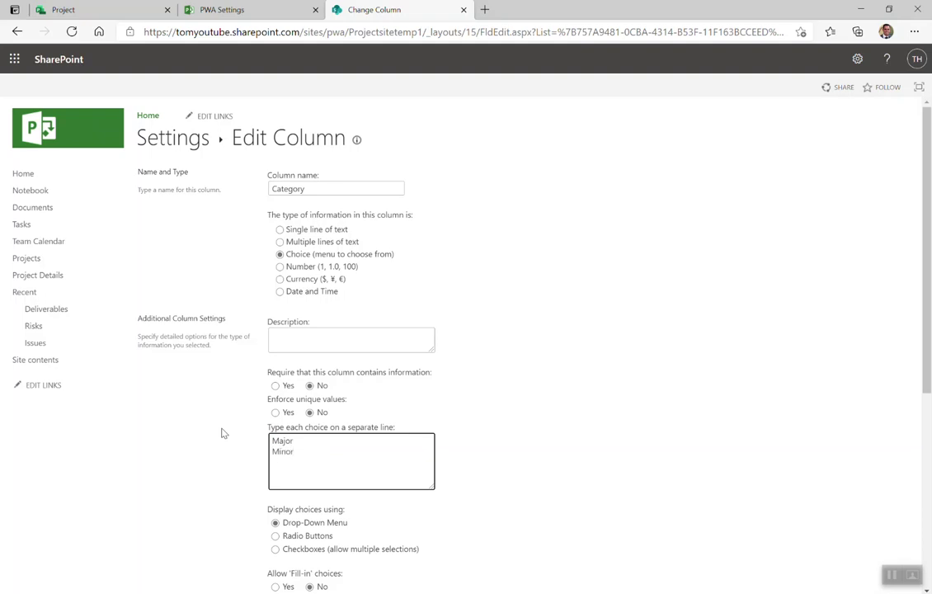
scroll(247, 420, down, 3)
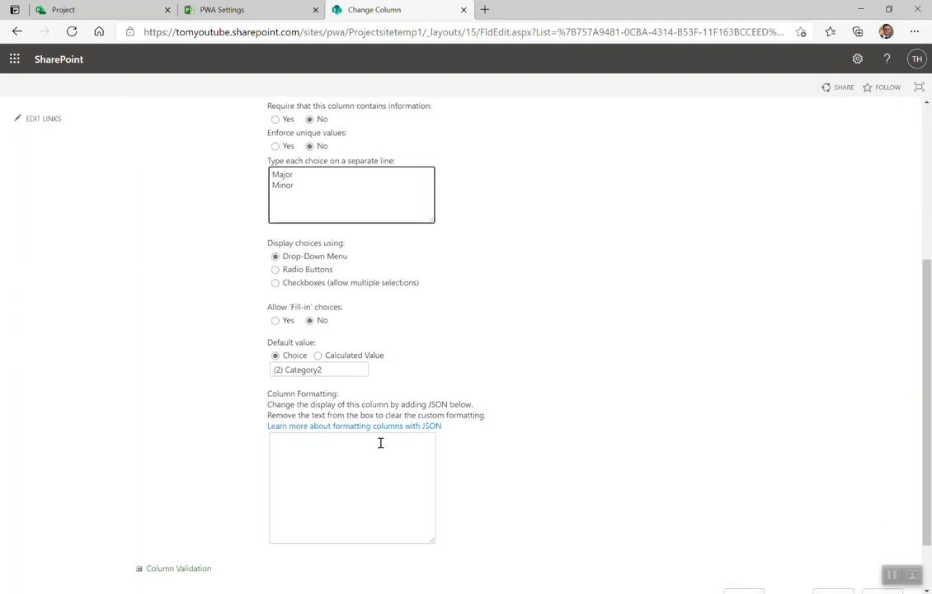
scroll(380, 442, down, 1)
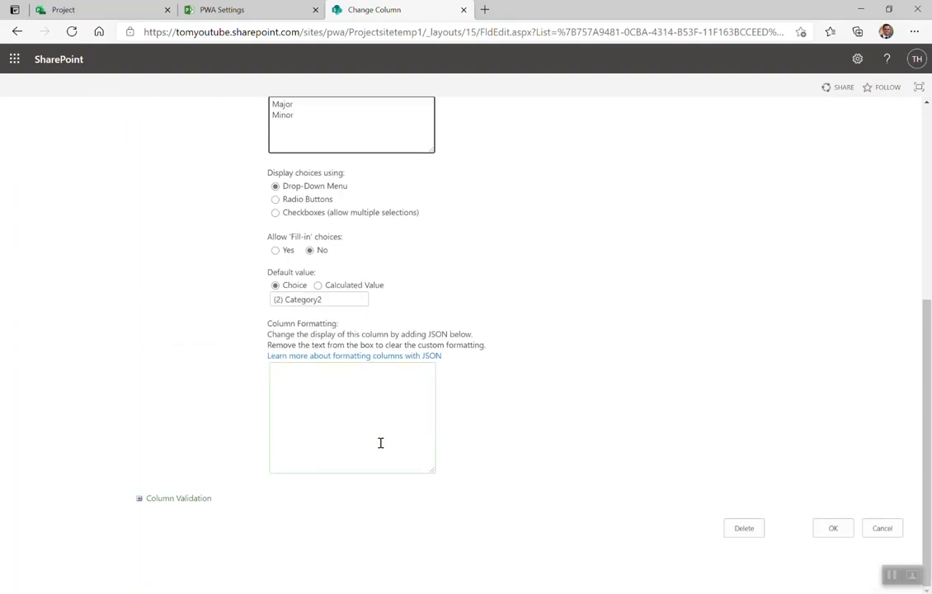
click(839, 528)
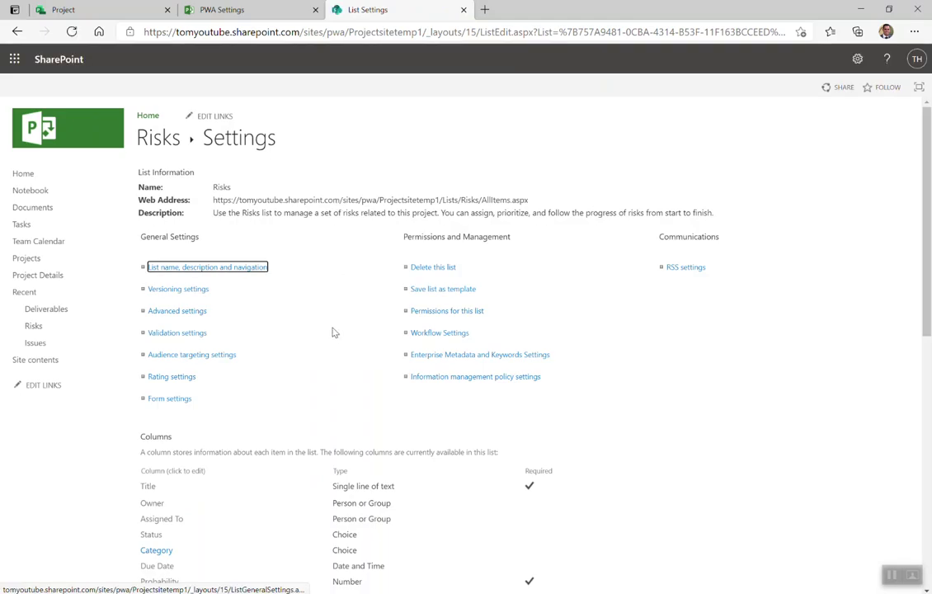
- Go back to the Risks list and open the Test Risk item in edit mode
click(37, 329)
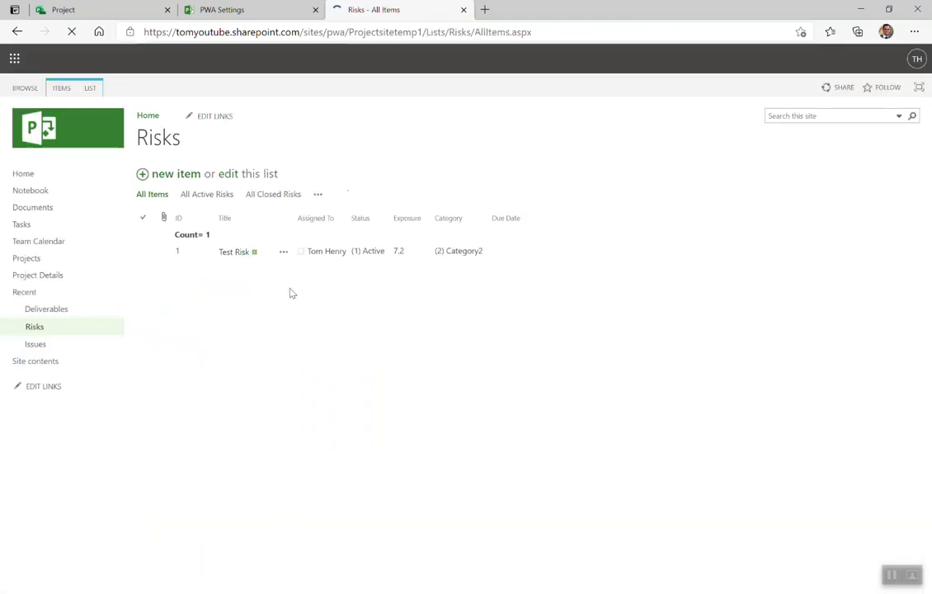
click(239, 253)
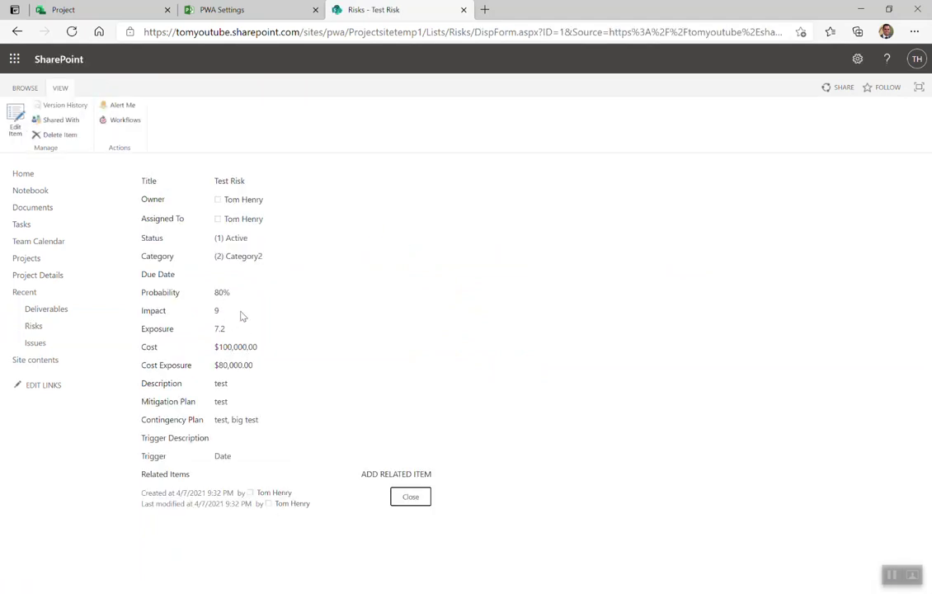
click(16, 108)
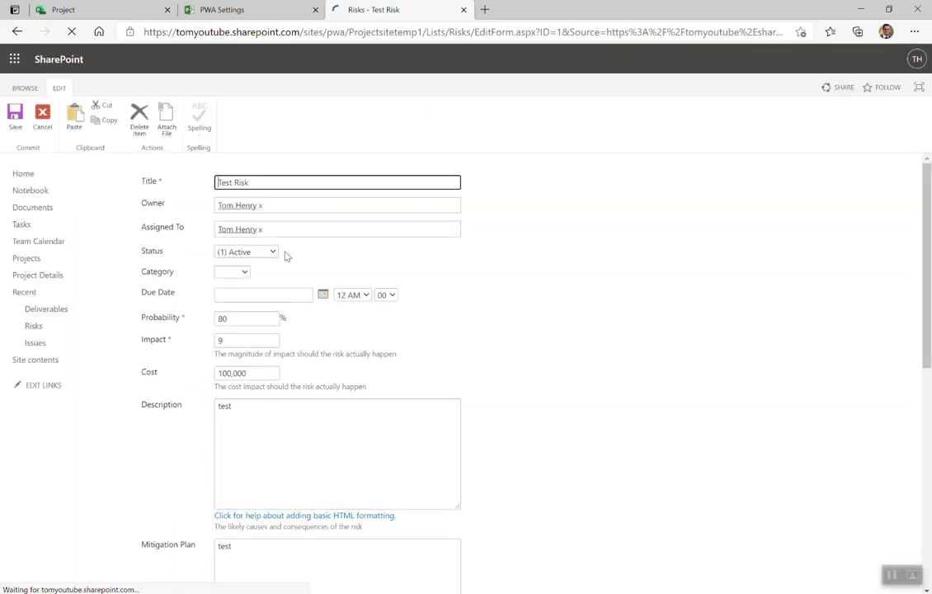
- Change Test Risk's category to Major
click(240, 272)
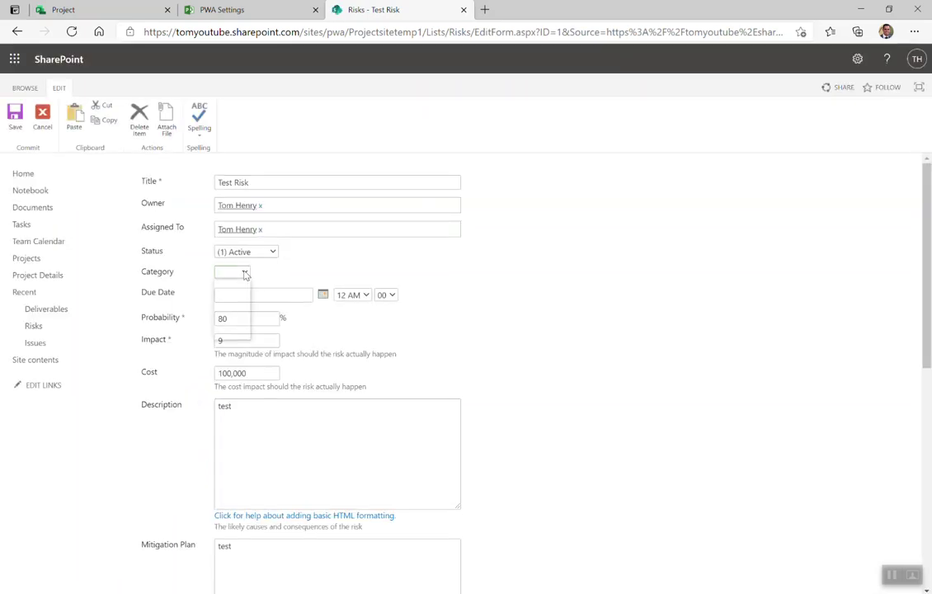
click(228, 311)
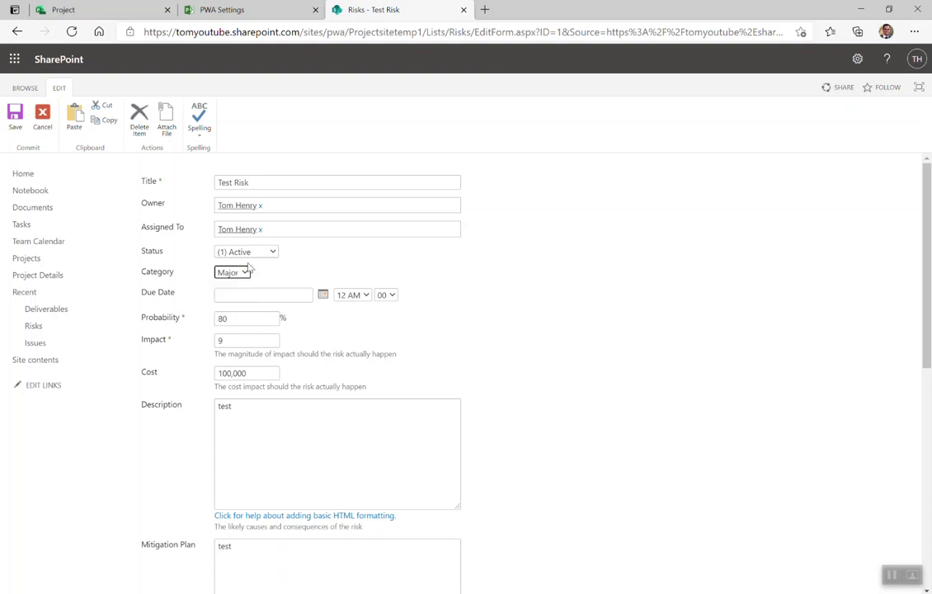
scroll(348, 527, down, 5)
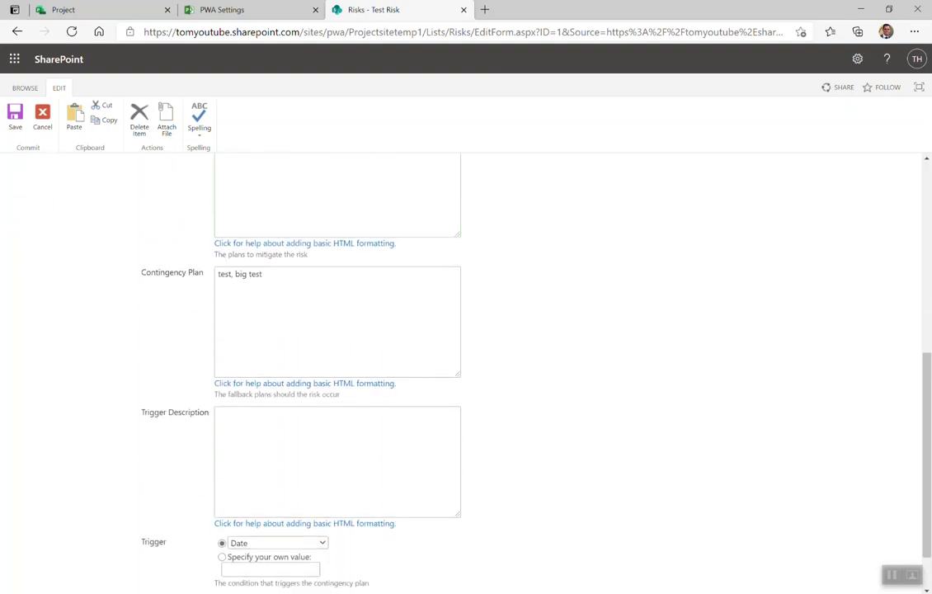
scroll(348, 527, down, 2)
scroll(278, 209, up, 4)
scroll(278, 209, up, 3)
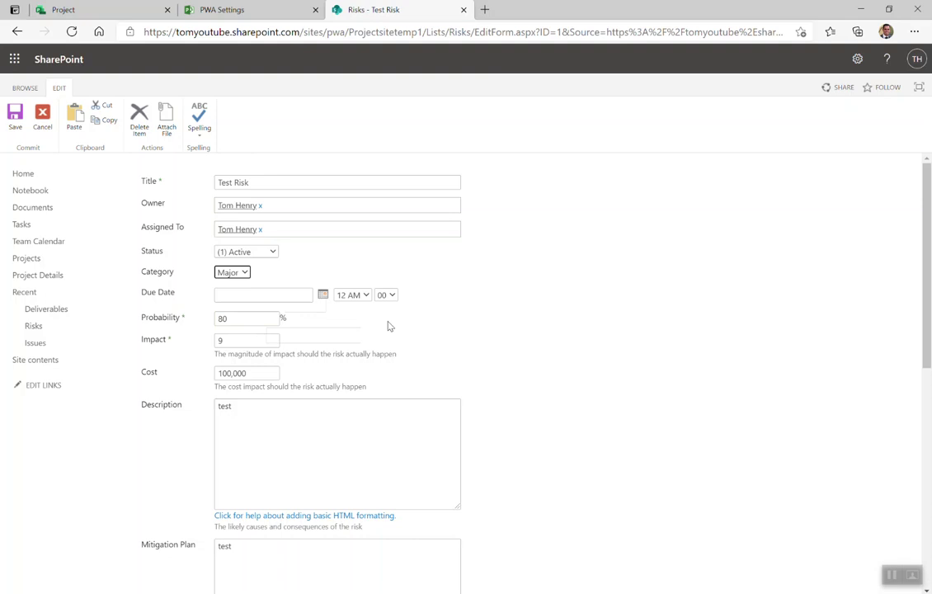
- Keep the status at (1) Active and save the Test Risk item
click(262, 253)
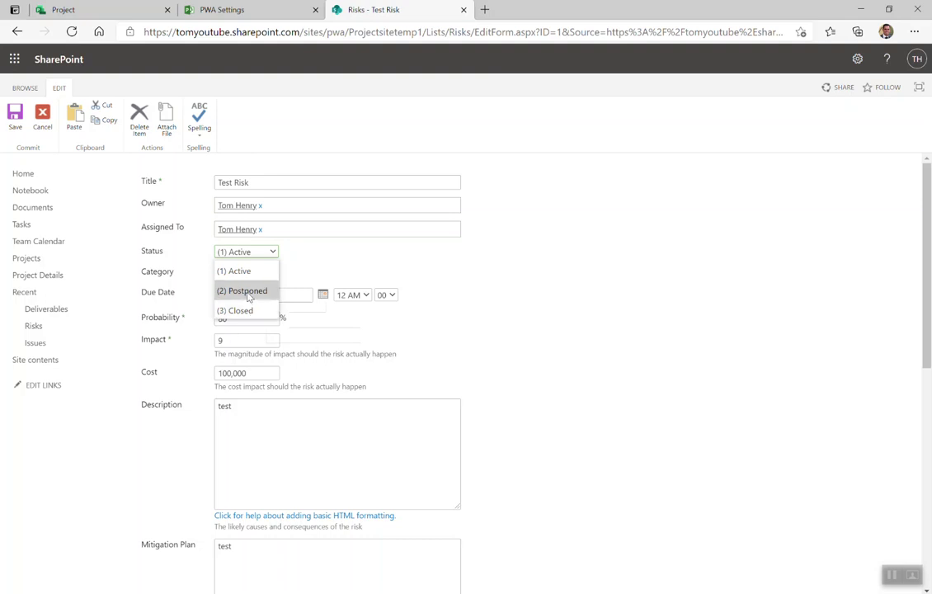
click(239, 271)
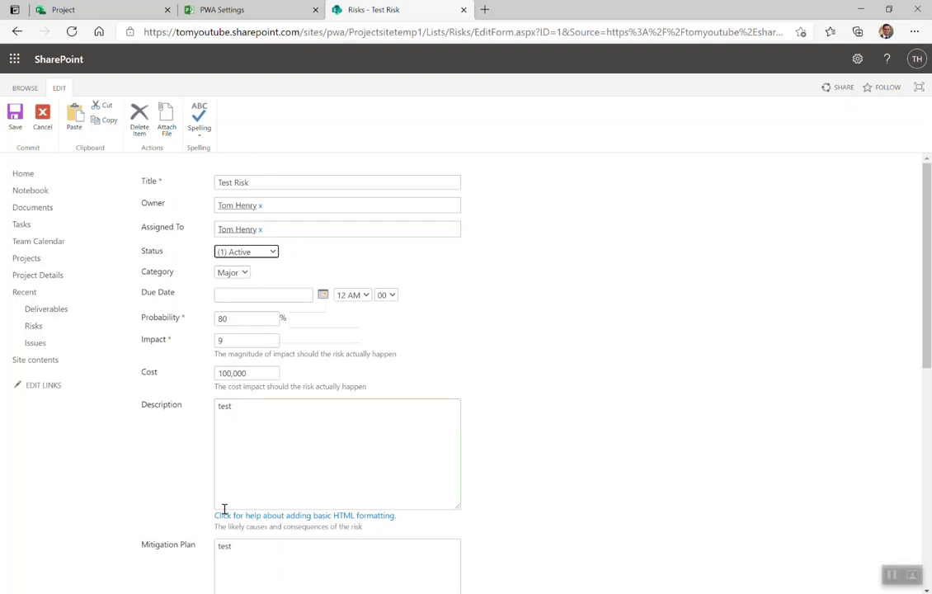
scroll(256, 328, down, 2)
scroll(256, 327, up, 2)
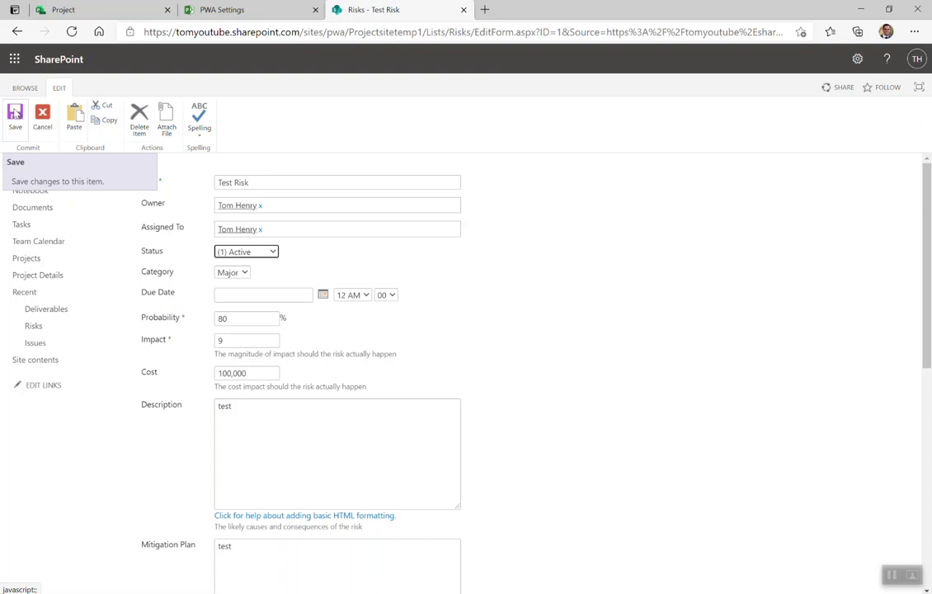
click(14, 114)
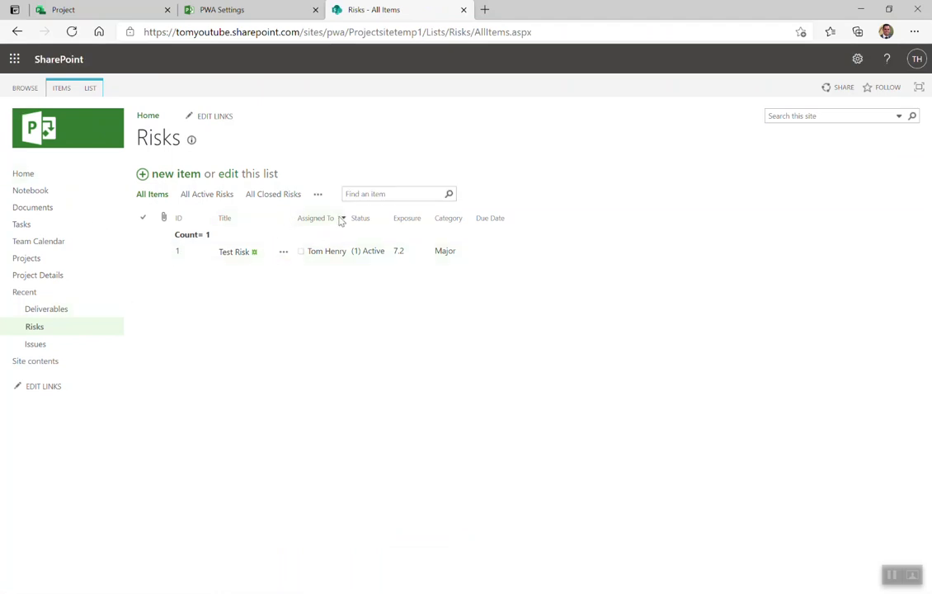
- Delete the Test Risk item to the Recycle Bin, then open the Issues list
click(143, 251)
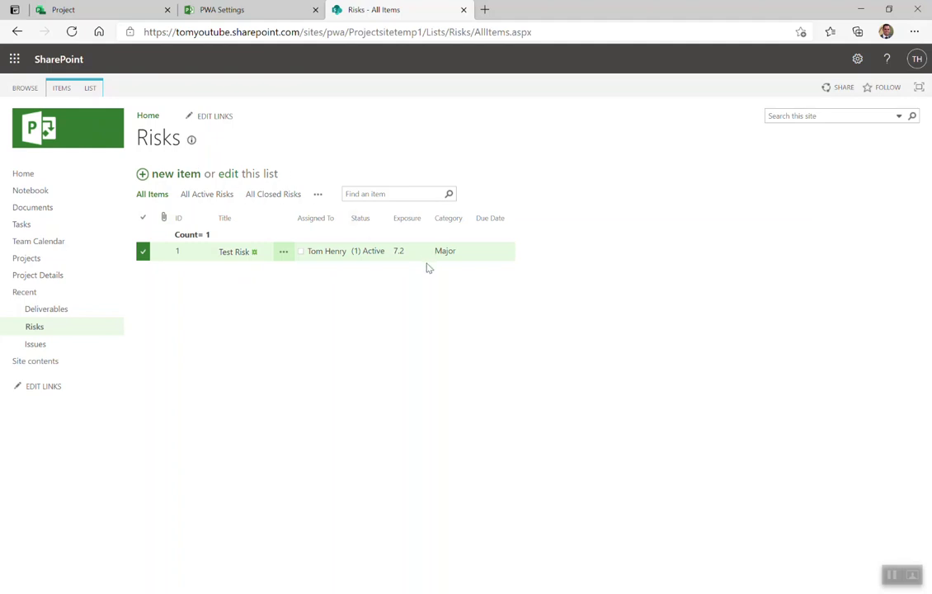
click(91, 88)
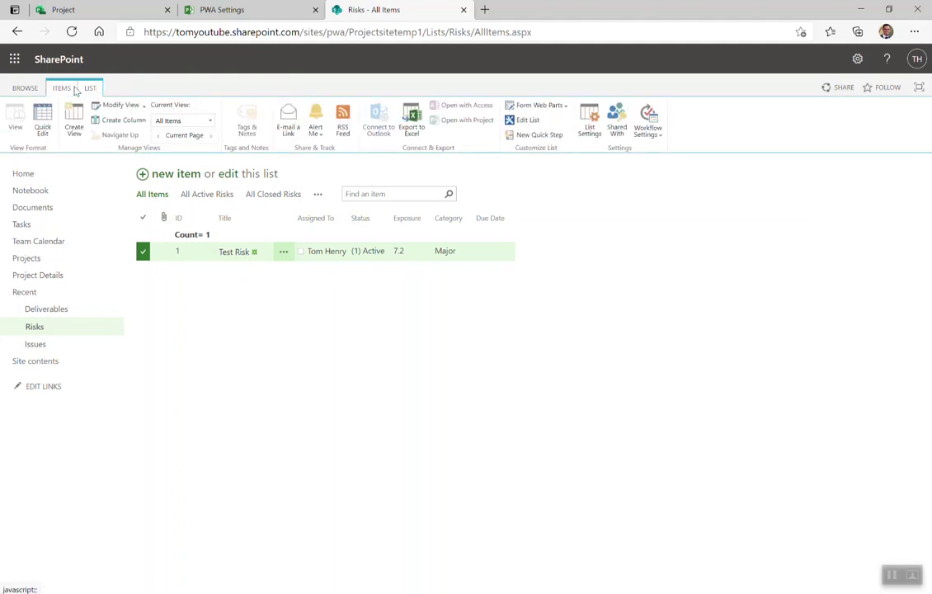
click(66, 88)
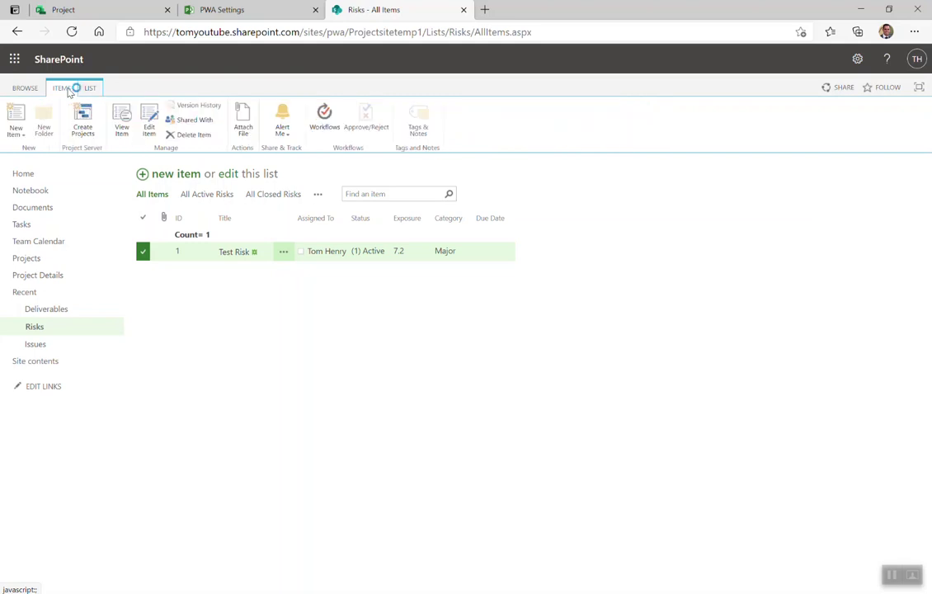
click(189, 135)
click(531, 114)
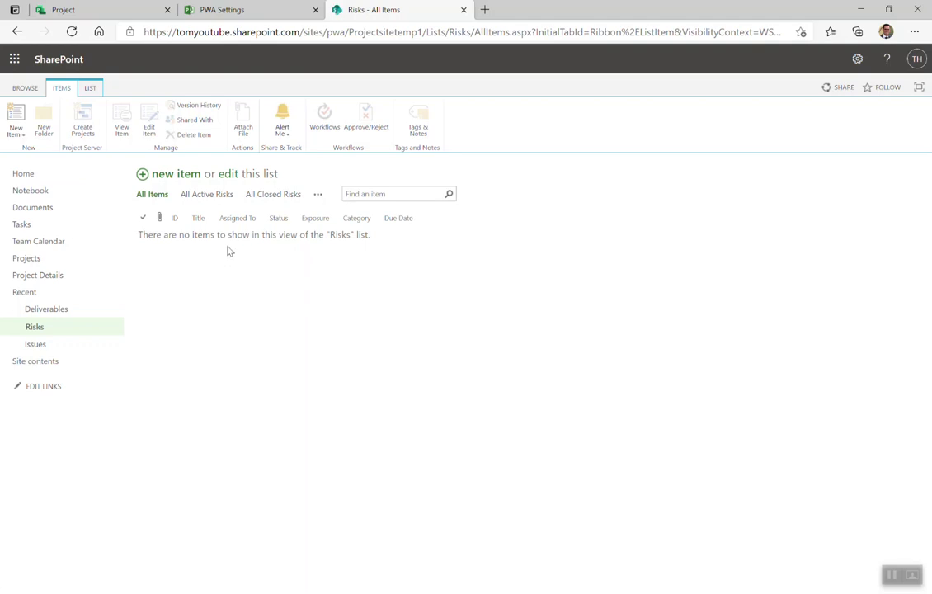
click(37, 347)
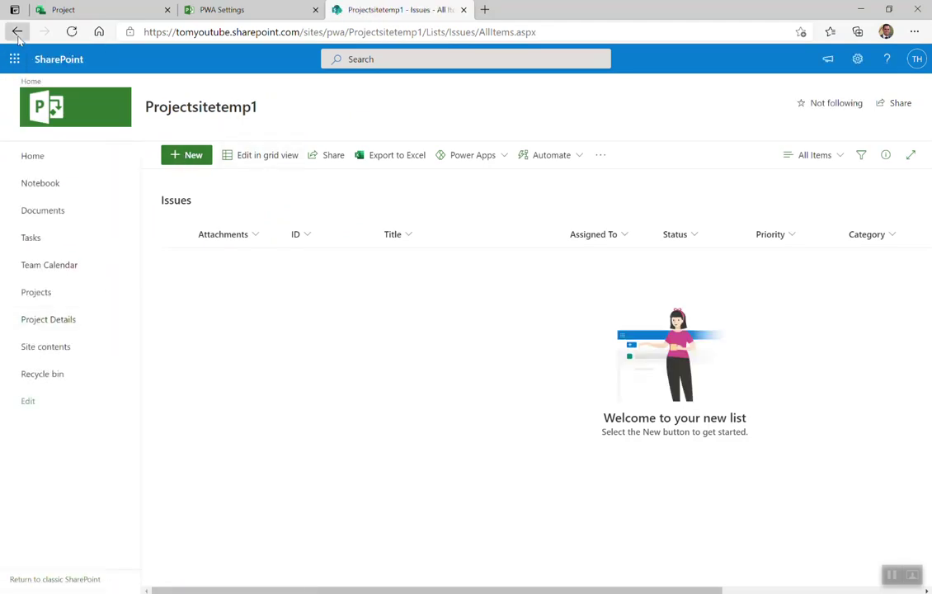
- Return to the Risks list, then go to the Projectsitetemp1 Site Contents page
click(17, 33)
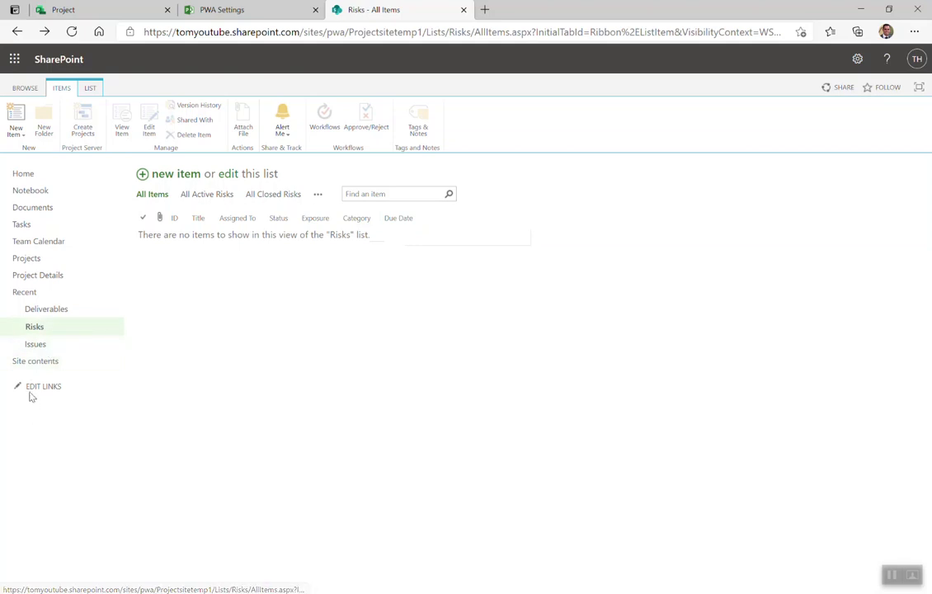
click(90, 88)
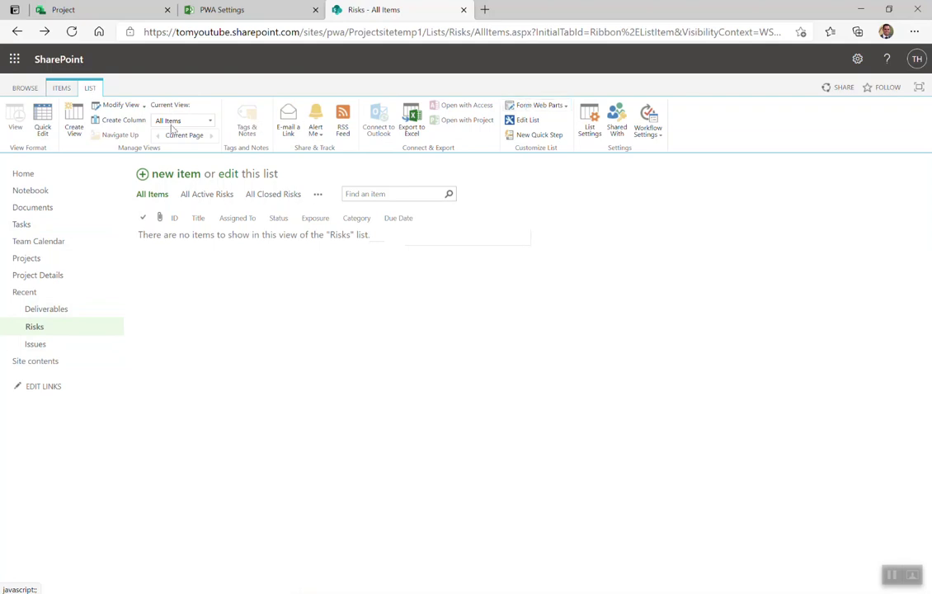
click(58, 91)
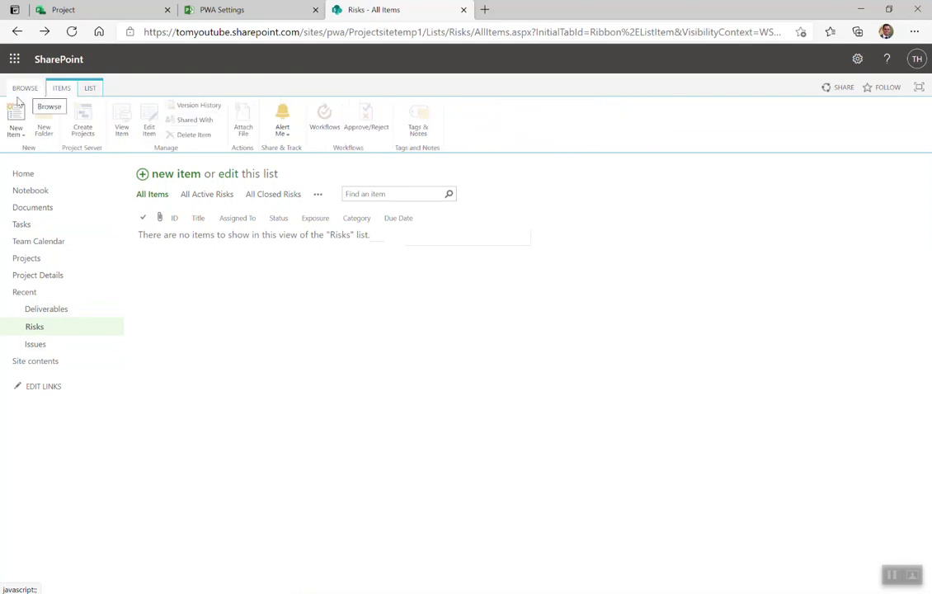
click(26, 364)
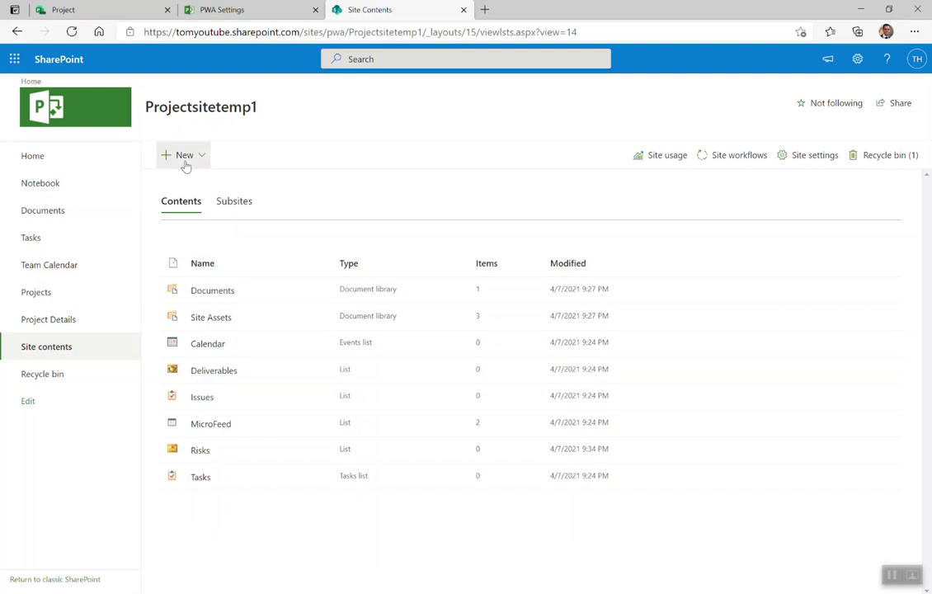
- Create a new list named Change Requests, then select its web address
click(184, 163)
click(183, 181)
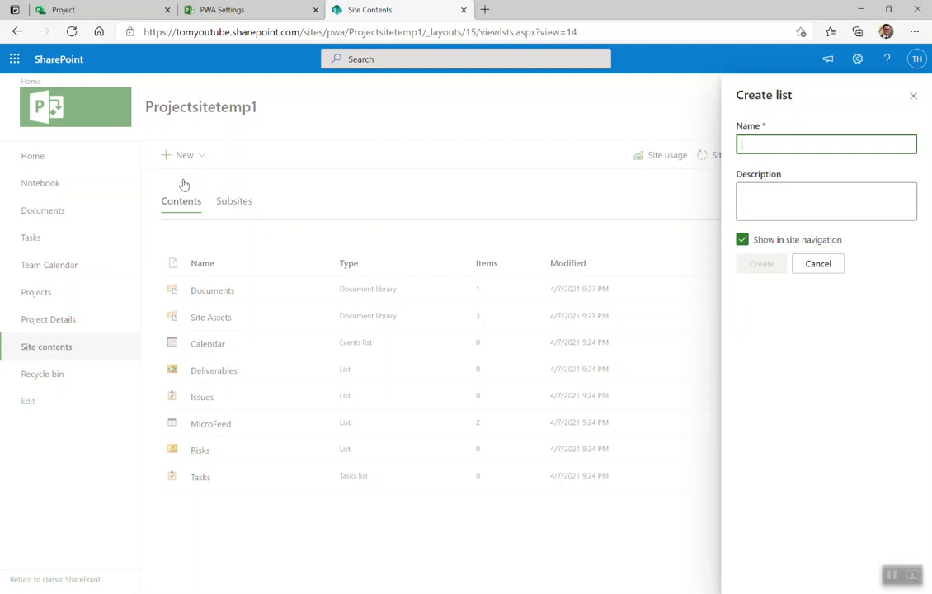
text(Char)
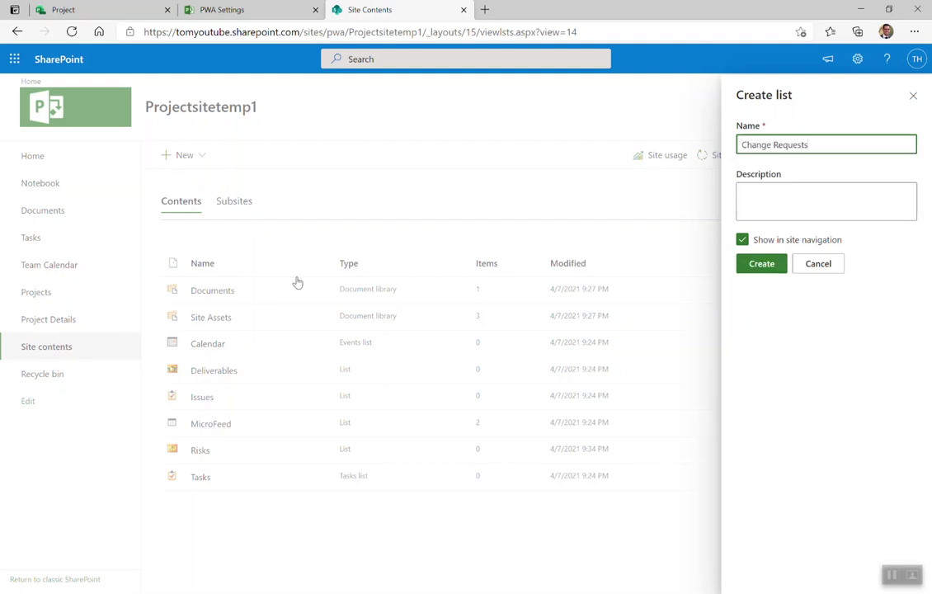
click(761, 264)
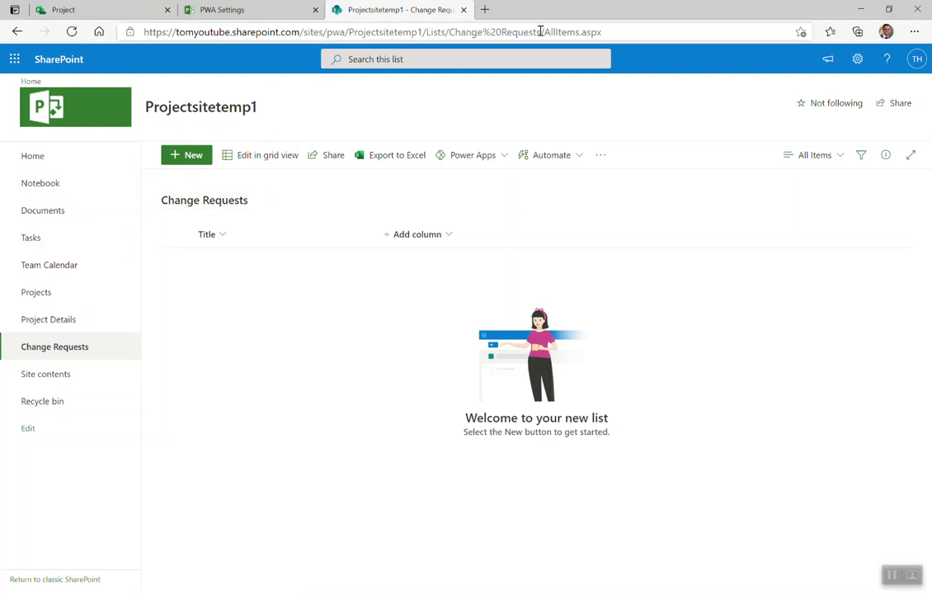
drag(541, 32, 66, 71)
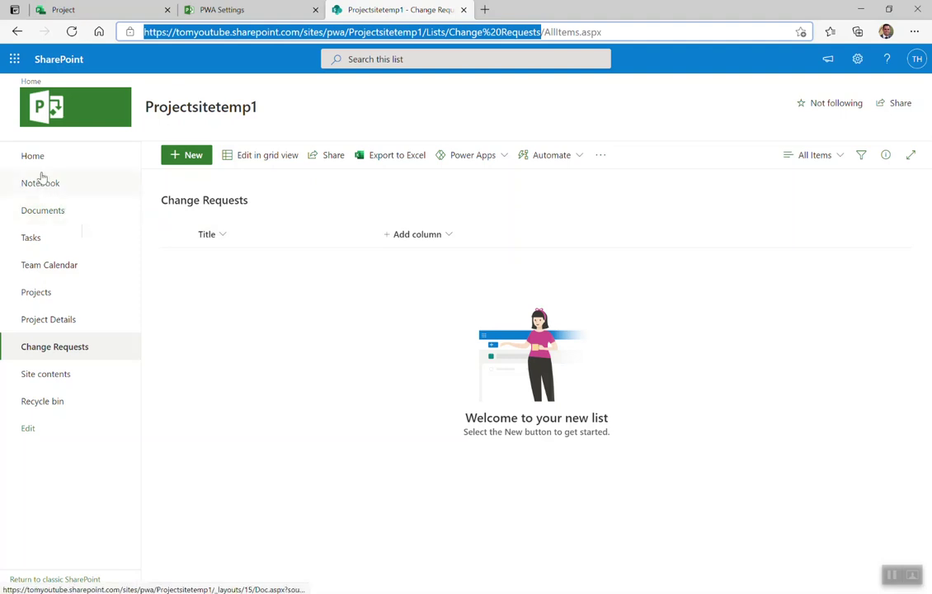
- Return to the Projectsitetemp1 home page and open the empty Change Requests list
click(40, 169)
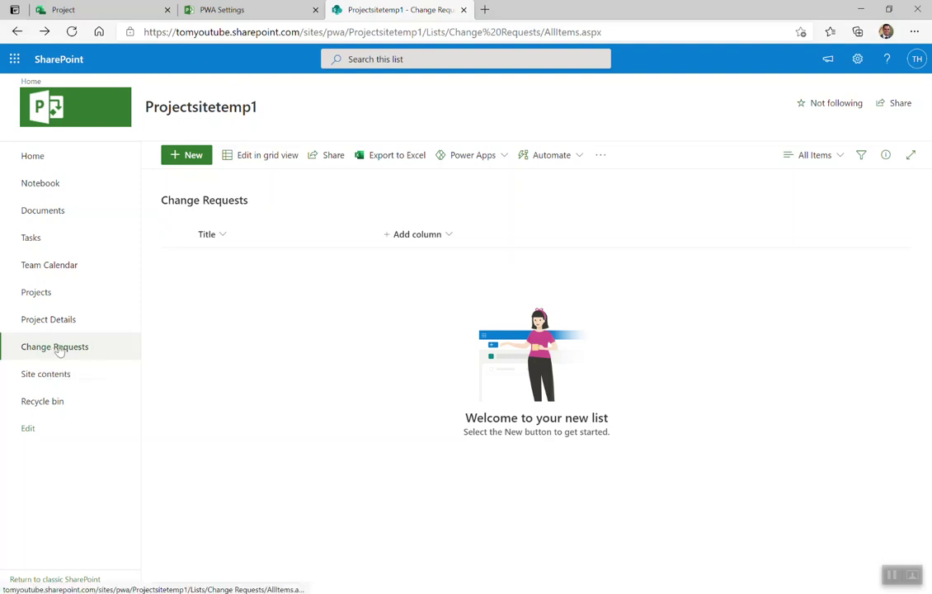
click(31, 157)
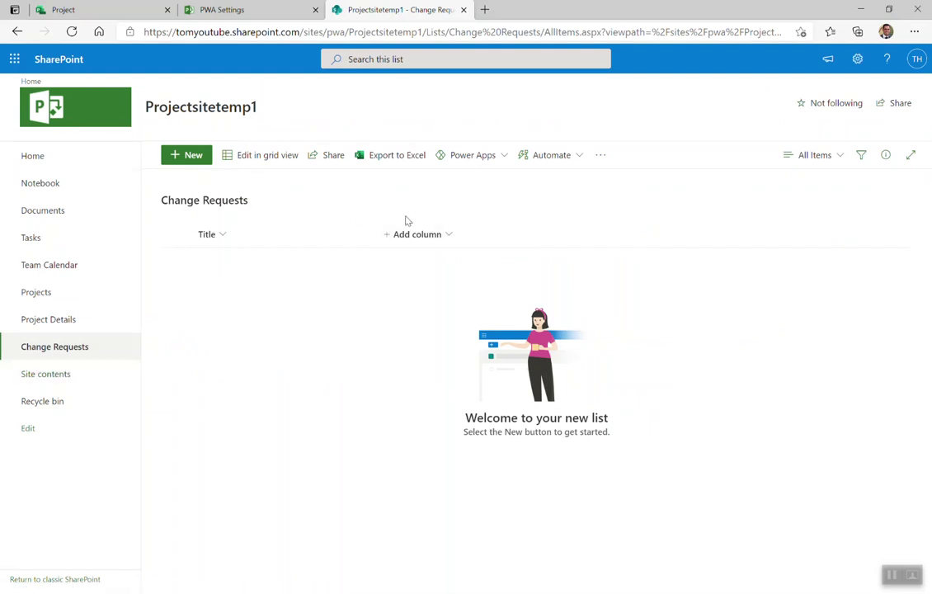
- Add a single line of text column named Requester to the Change Requests list
click(409, 240)
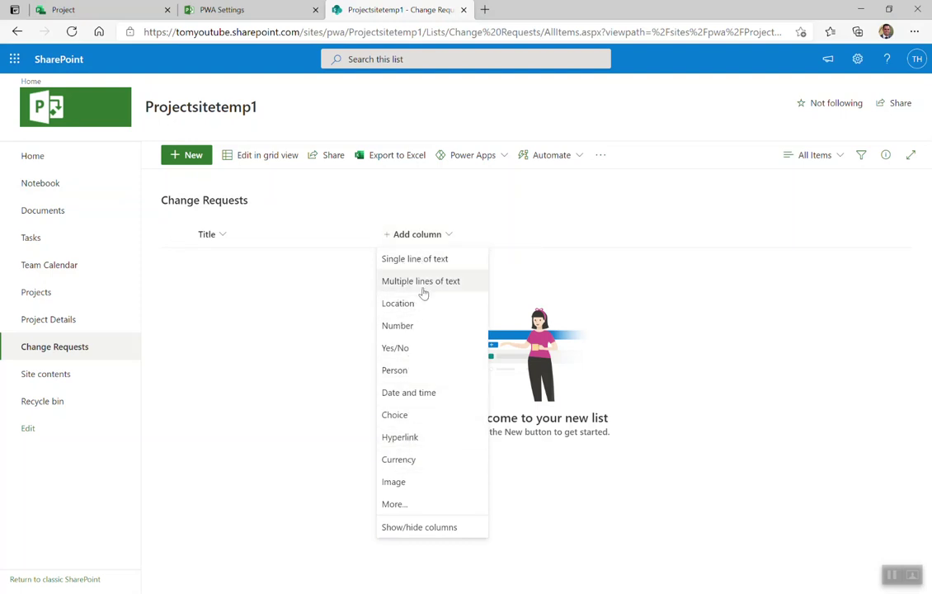
click(430, 262)
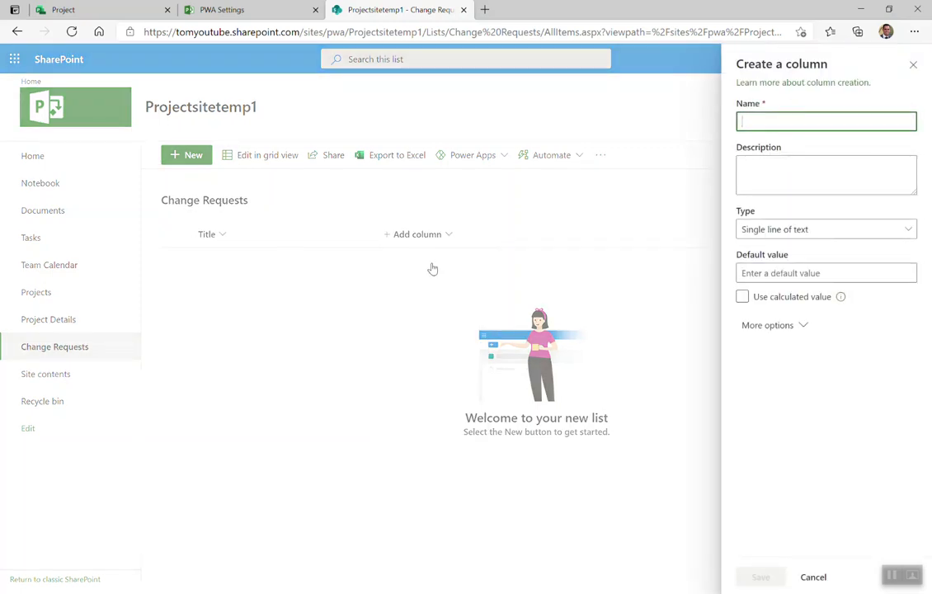
text(Requester)
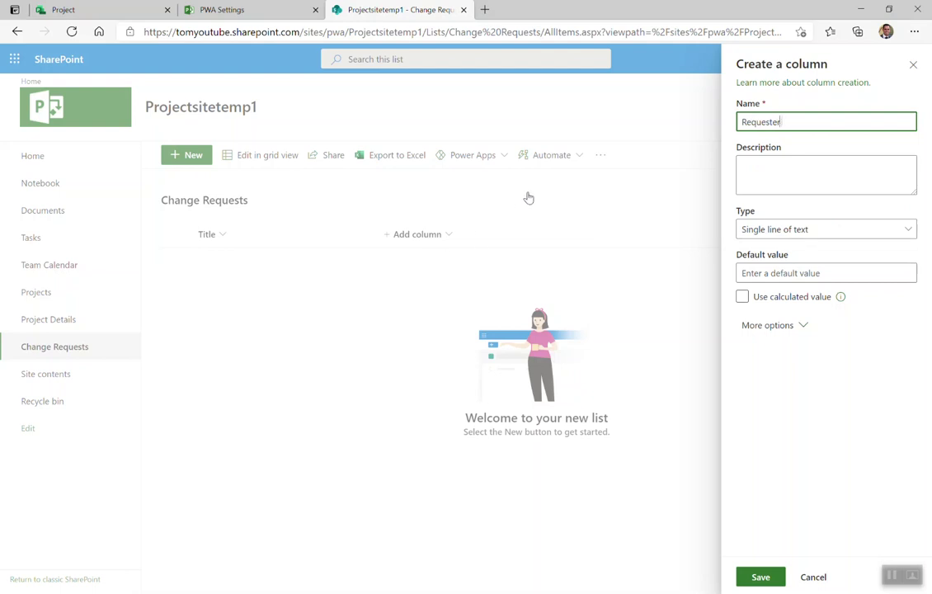
click(769, 179)
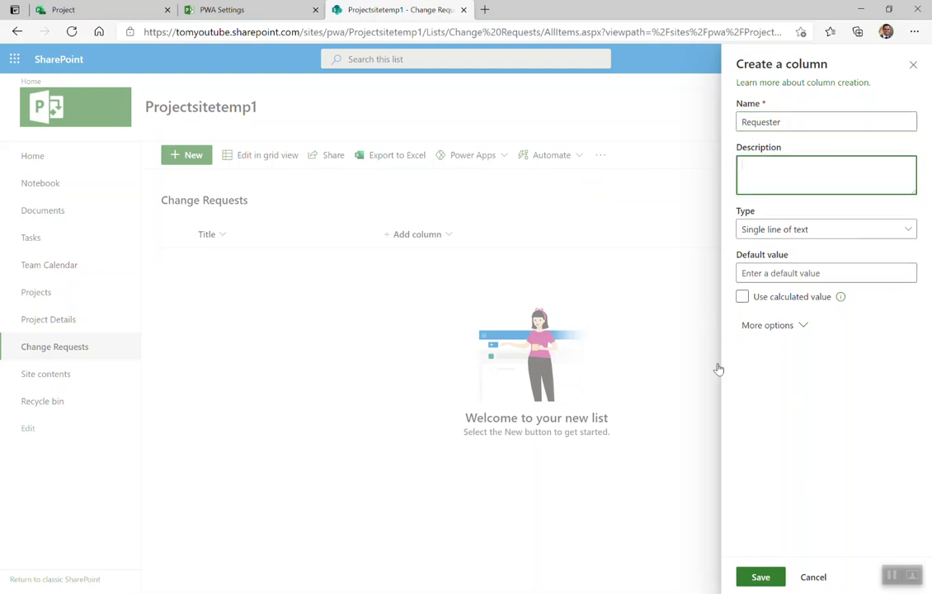
click(761, 577)
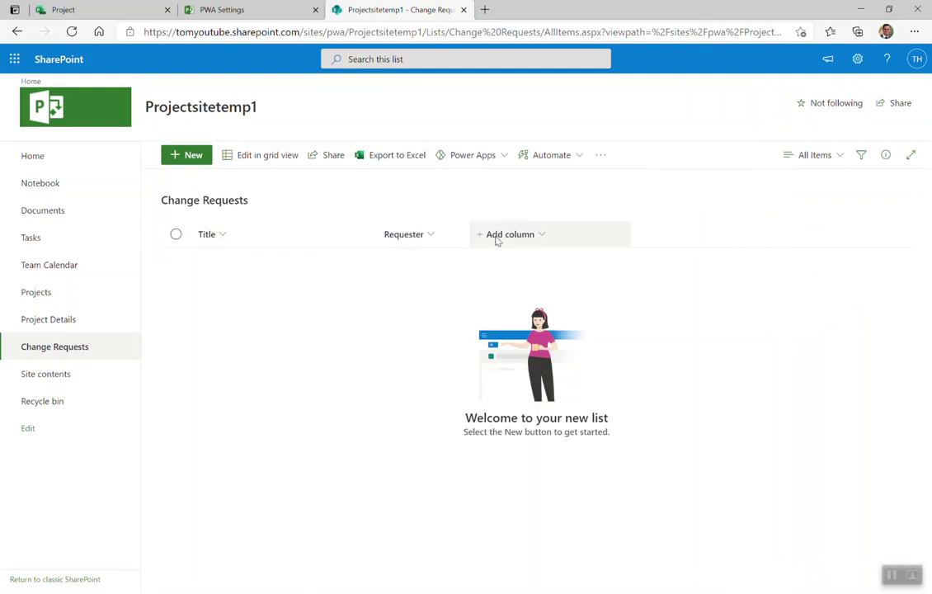
- Add a currency column named Cost to the list
click(499, 238)
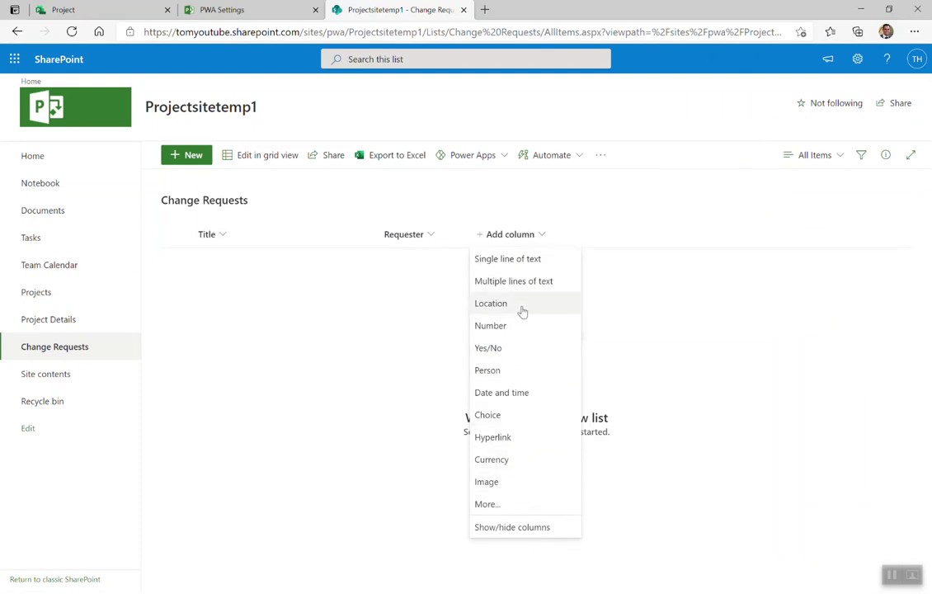
click(499, 468)
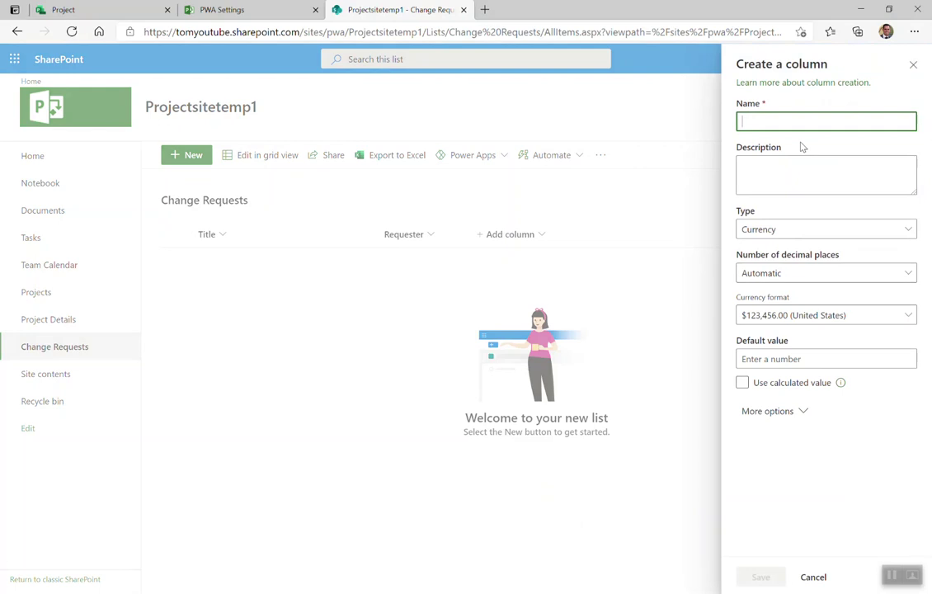
text(Cost)
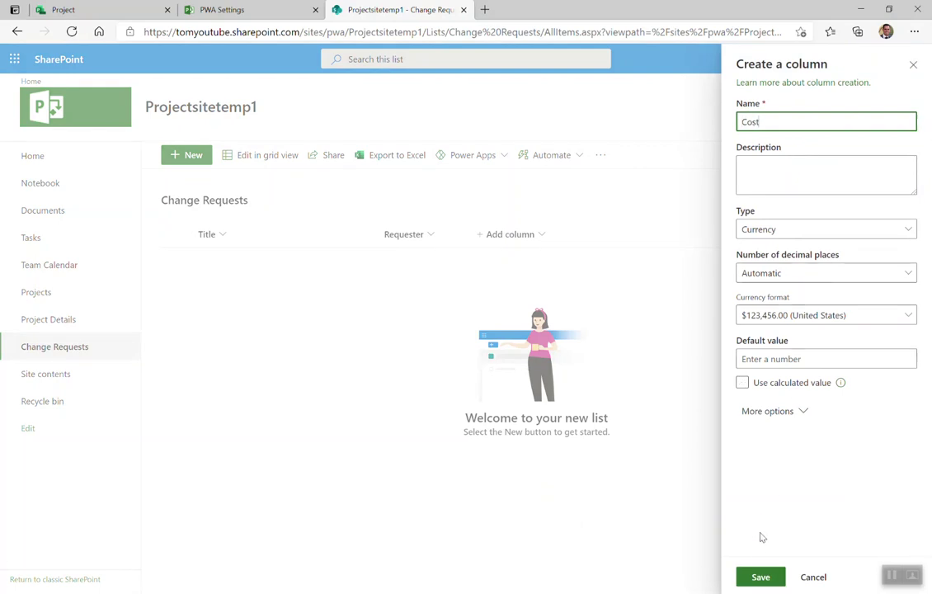
click(761, 578)
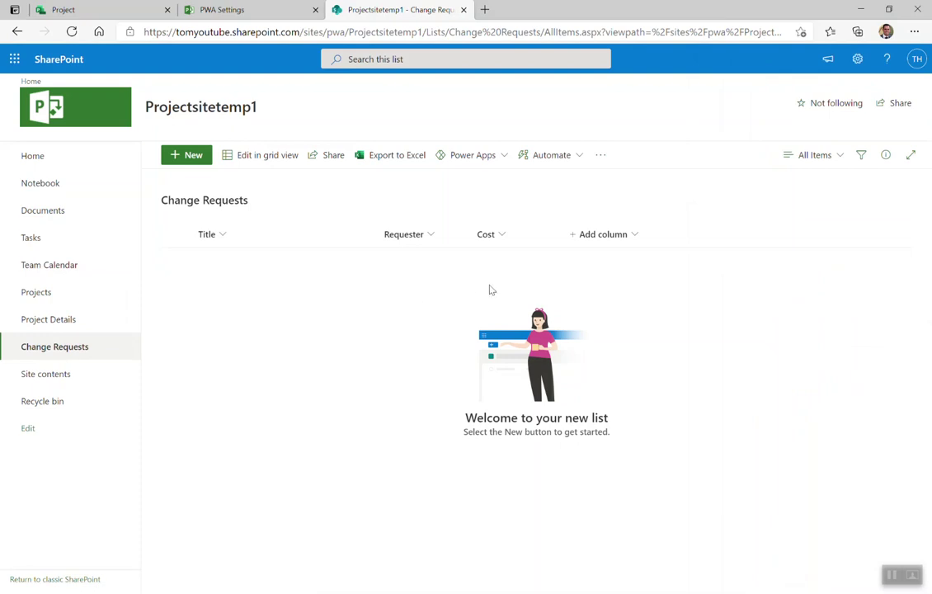
click(51, 158)
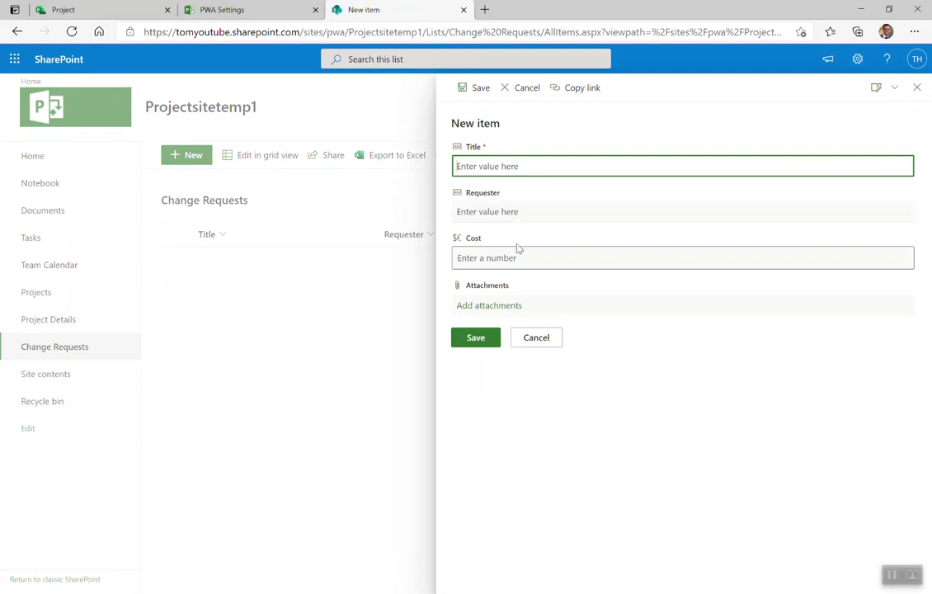
click(537, 341)
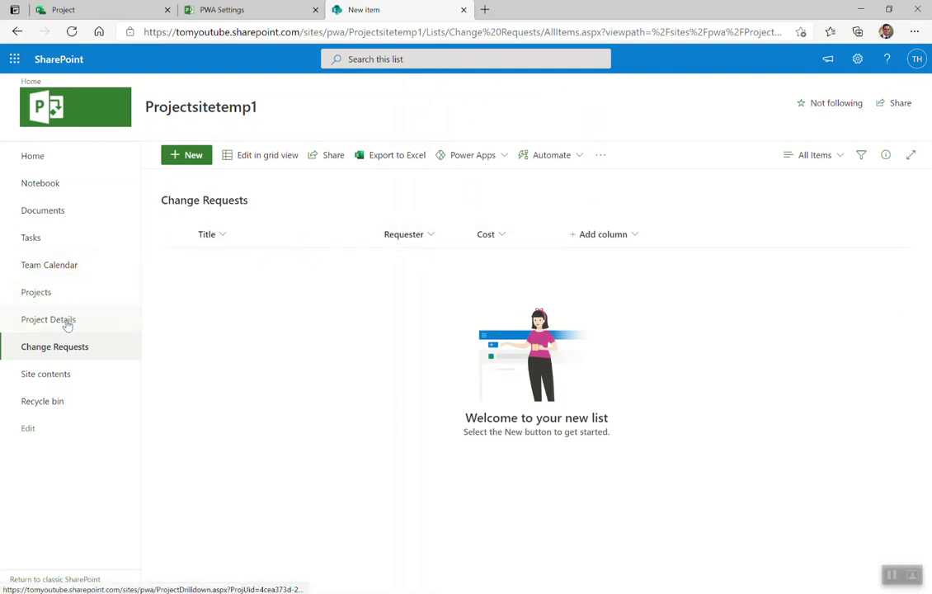
- Open the Risks list's settings page from the site home page
click(50, 169)
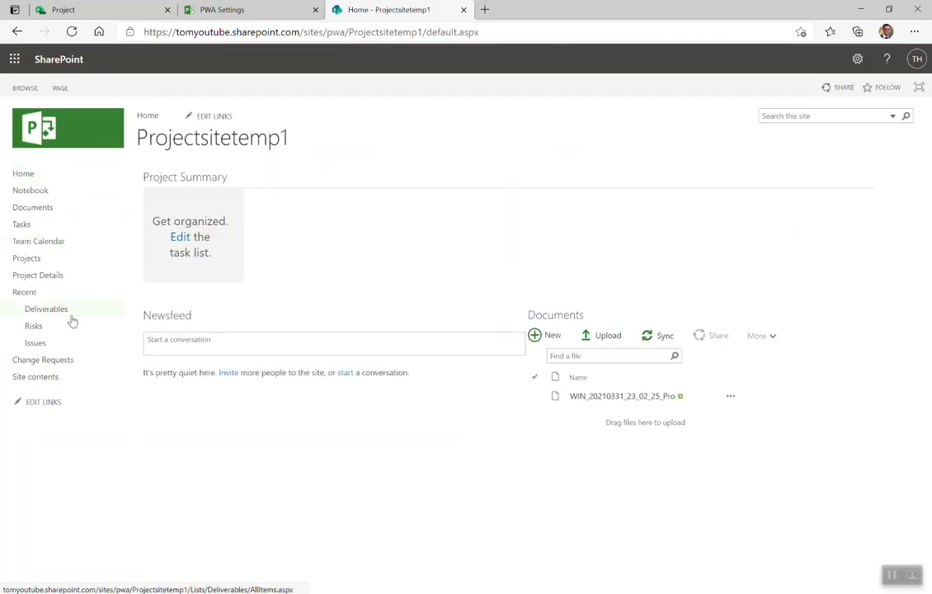
click(34, 327)
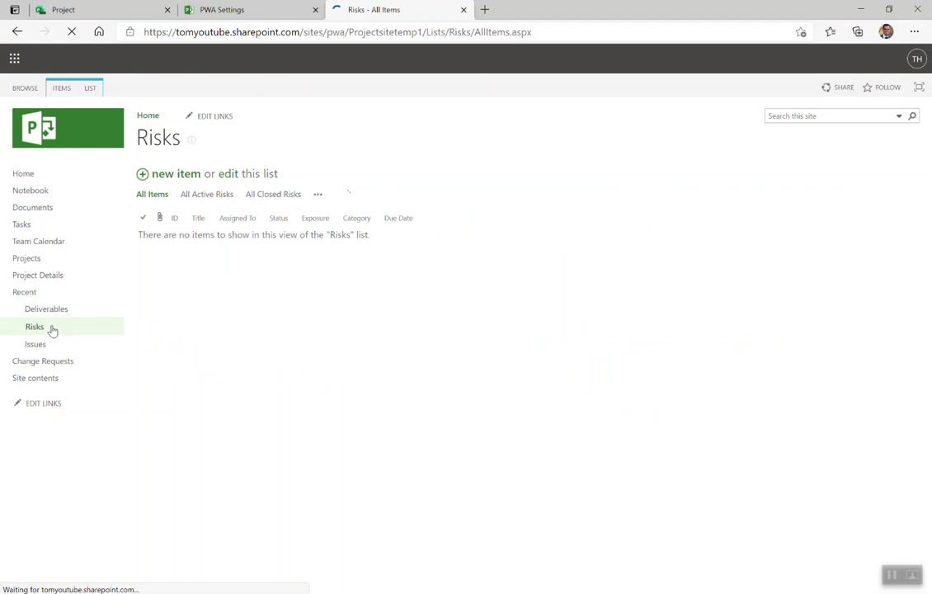
click(91, 88)
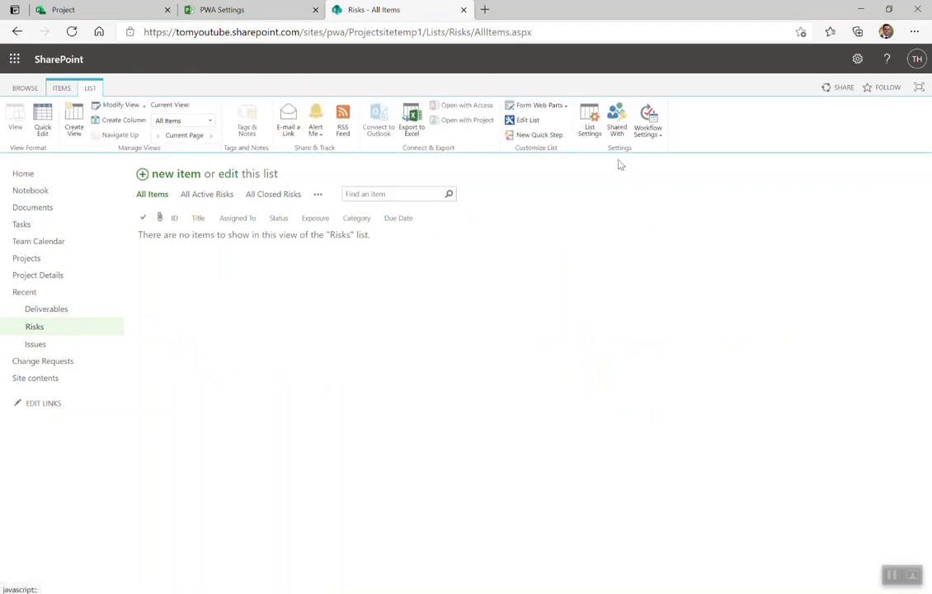
click(590, 122)
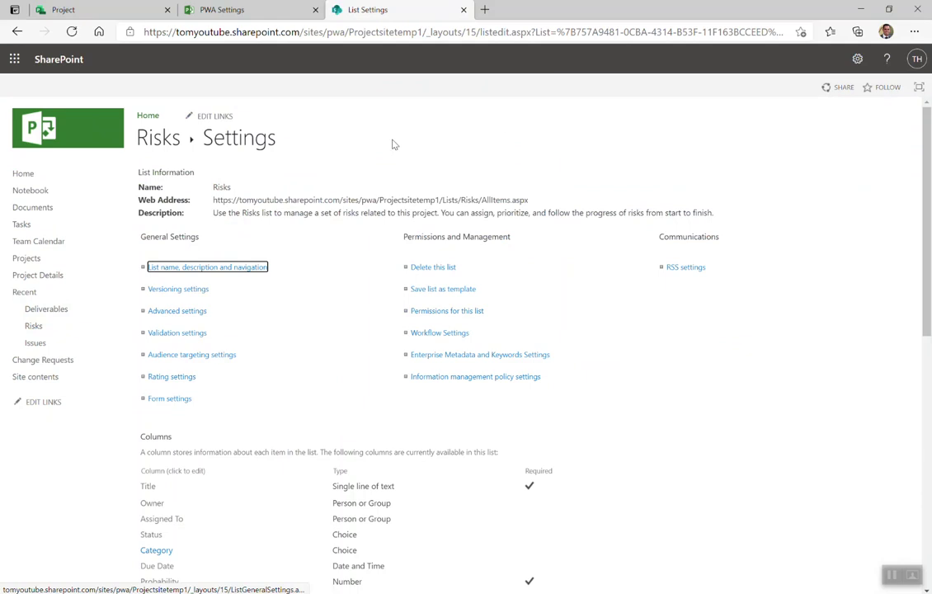
scroll(216, 389, down, 1)
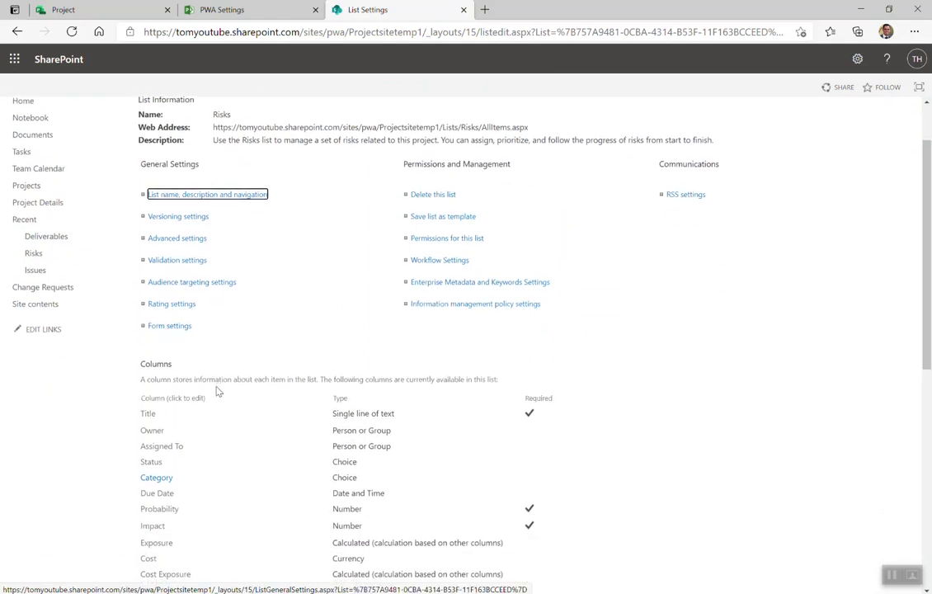
- In the Risks advanced settings, set Attachments to Disabled and save with OK
click(178, 238)
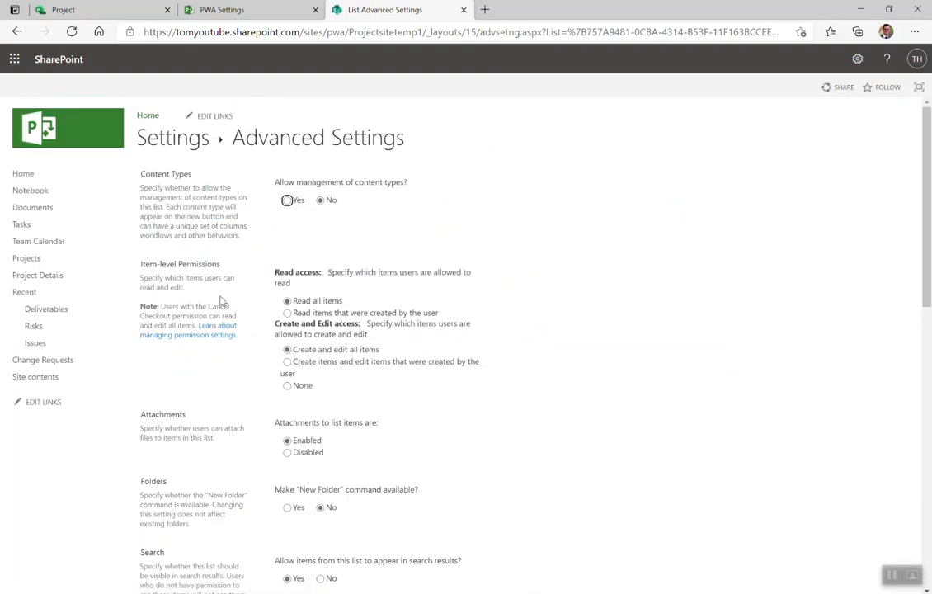
scroll(330, 362, down, 1)
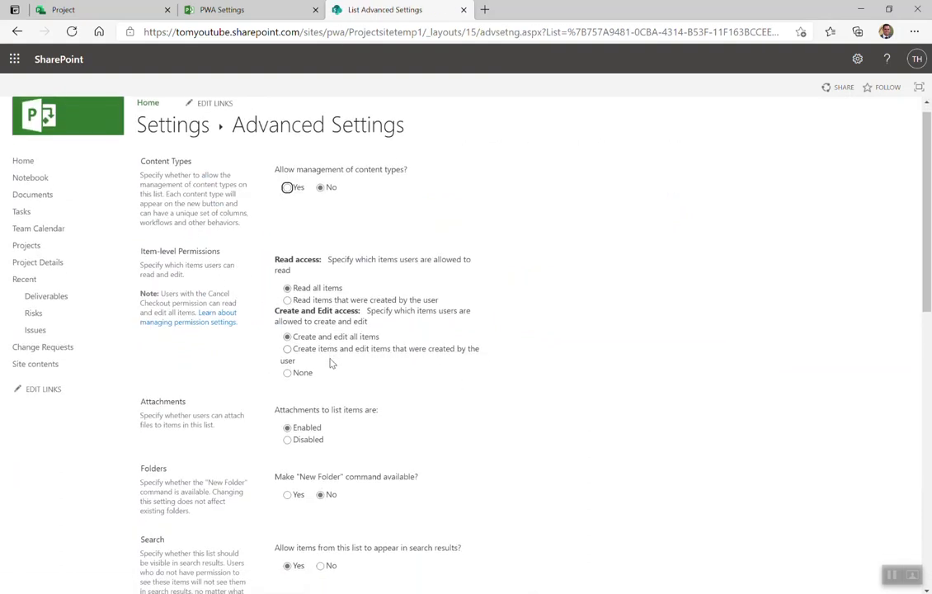
click(288, 418)
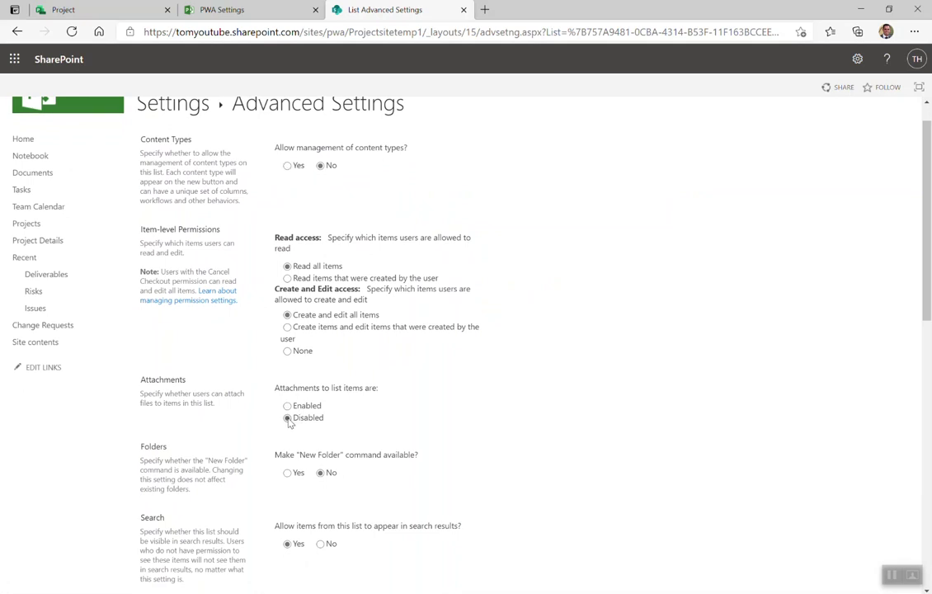
scroll(289, 423, down, 3)
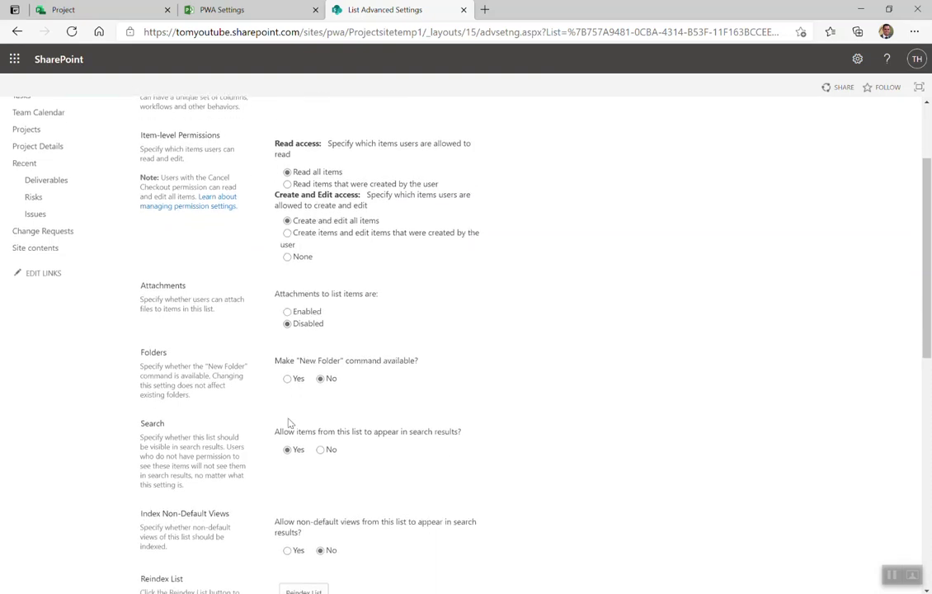
scroll(288, 423, down, 5)
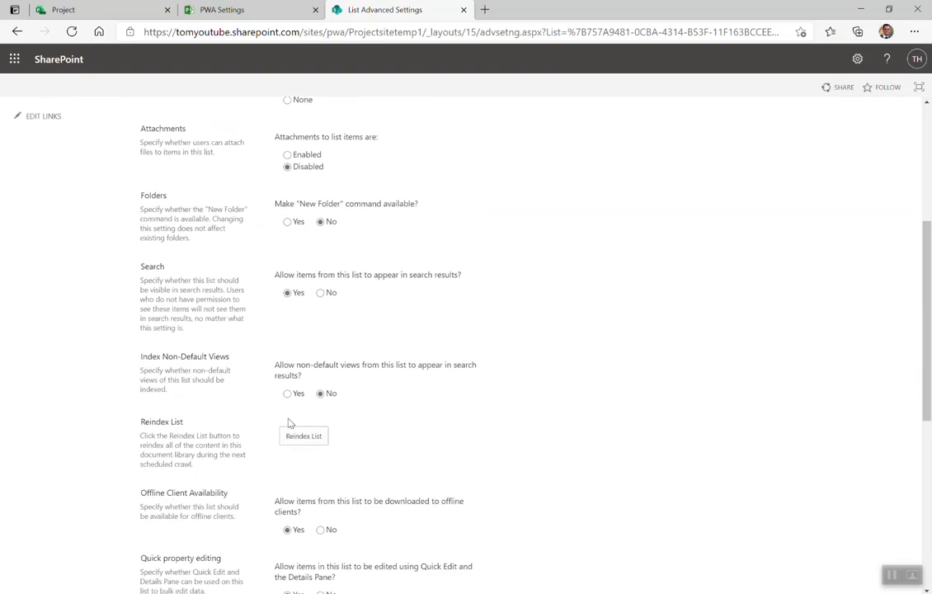
scroll(288, 423, down, 7)
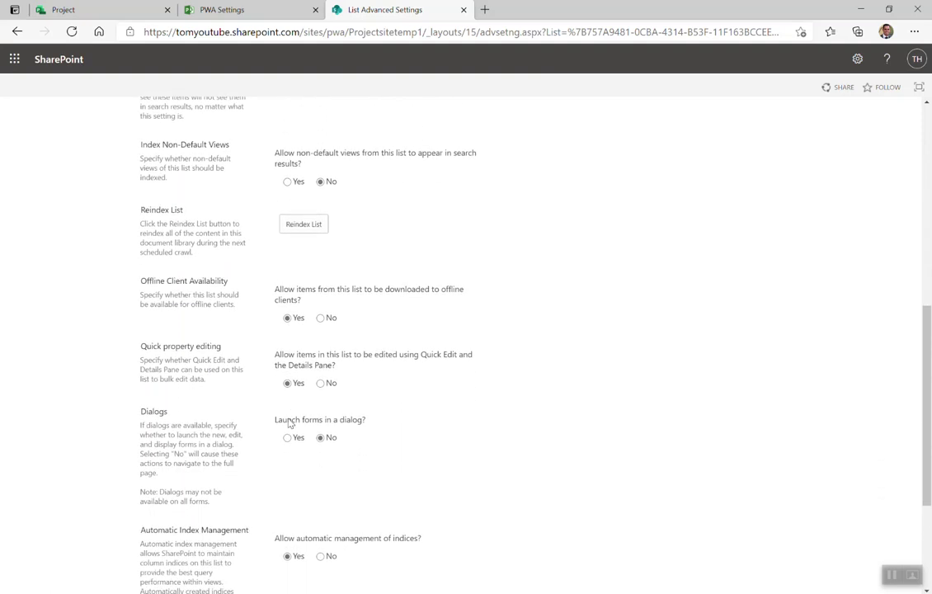
scroll(288, 423, down, 6)
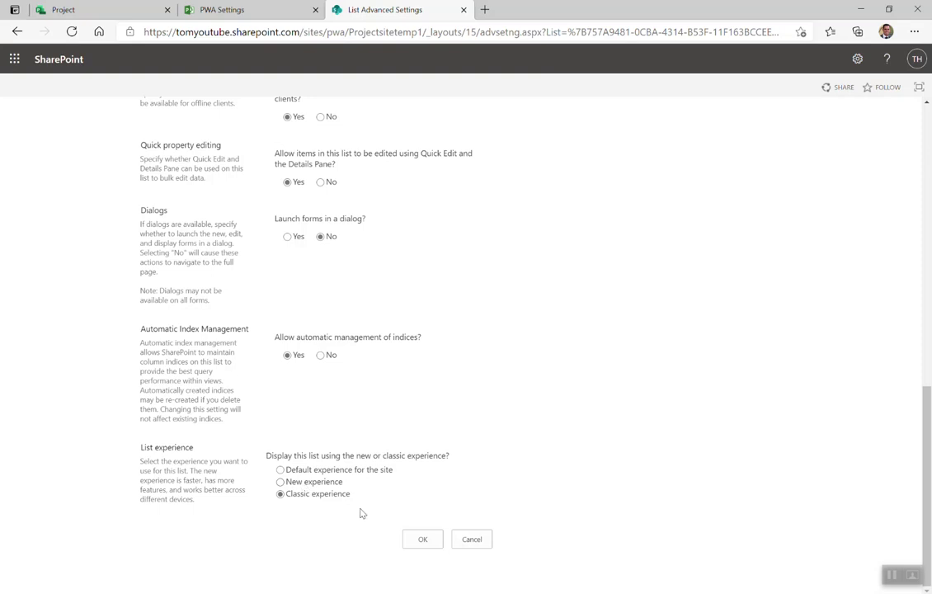
click(423, 540)
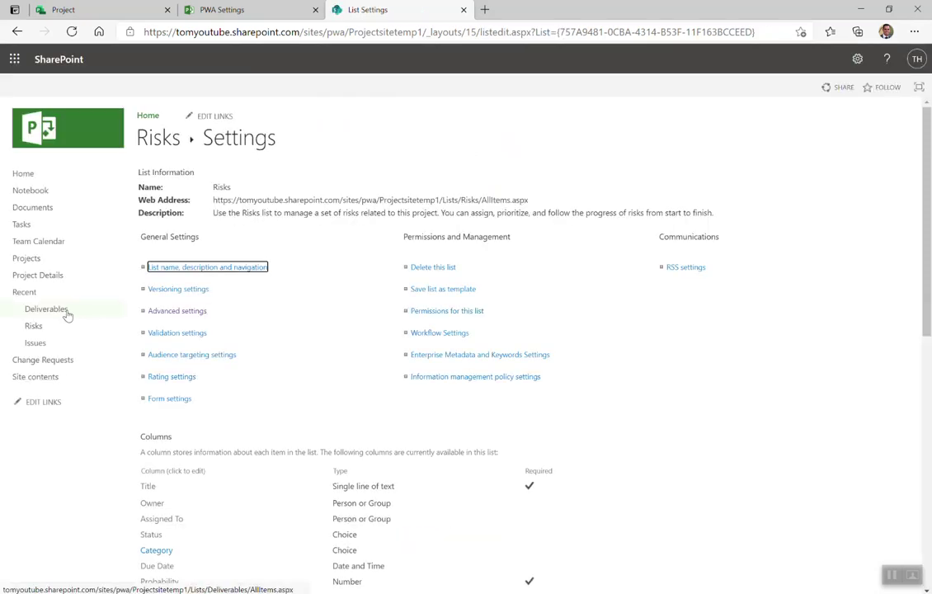
- Open the Issues list and reach its list settings through the gear menu
click(33, 345)
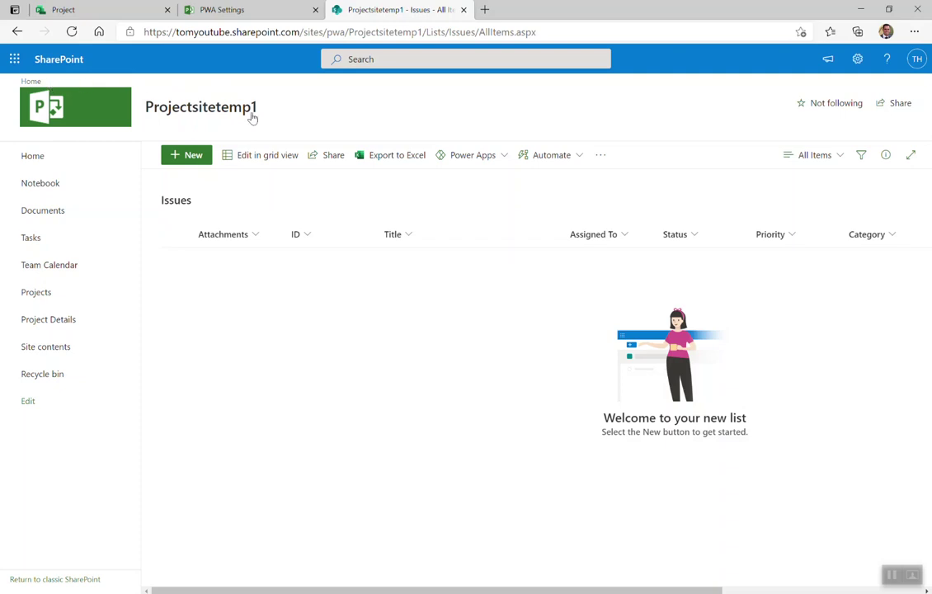
click(601, 156)
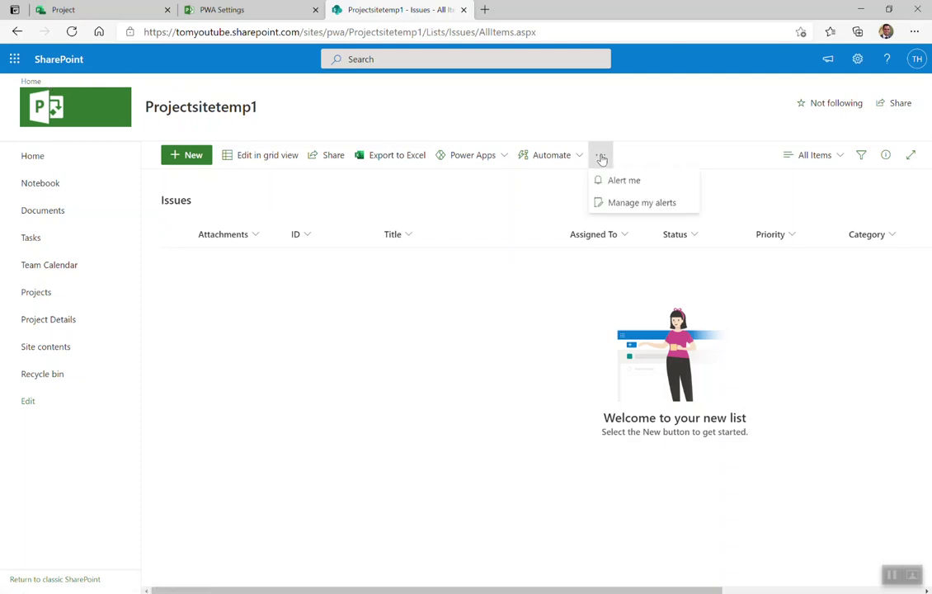
click(601, 157)
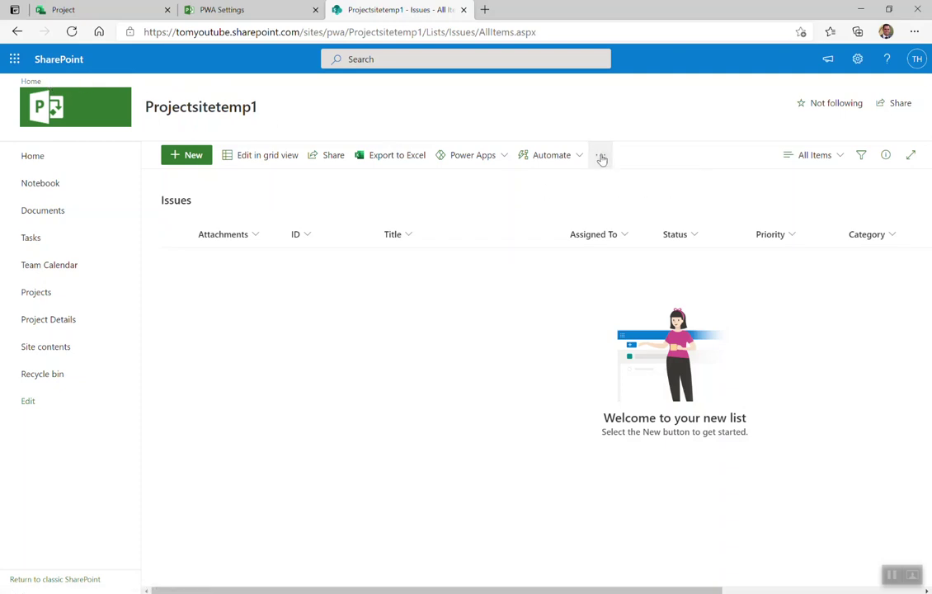
click(887, 157)
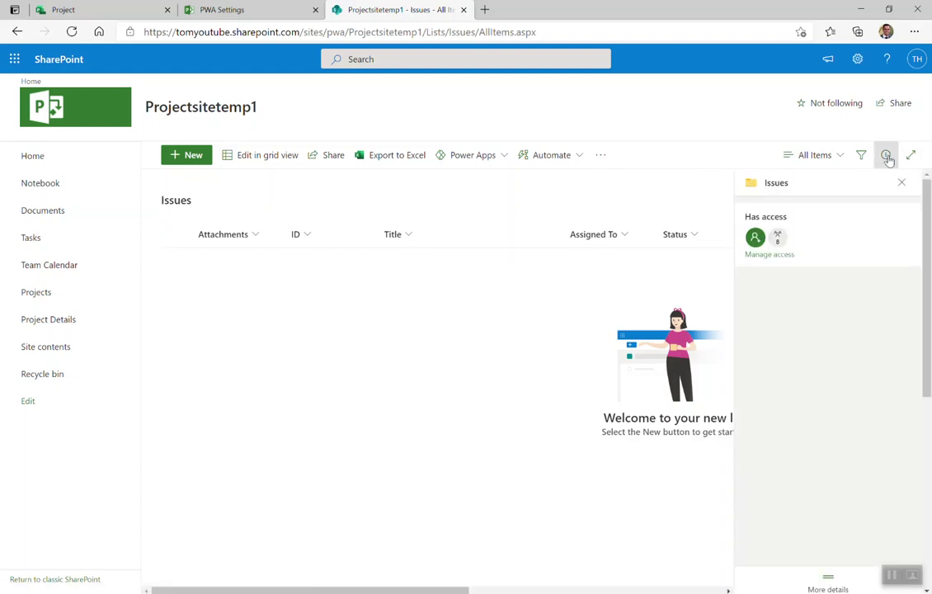
click(887, 158)
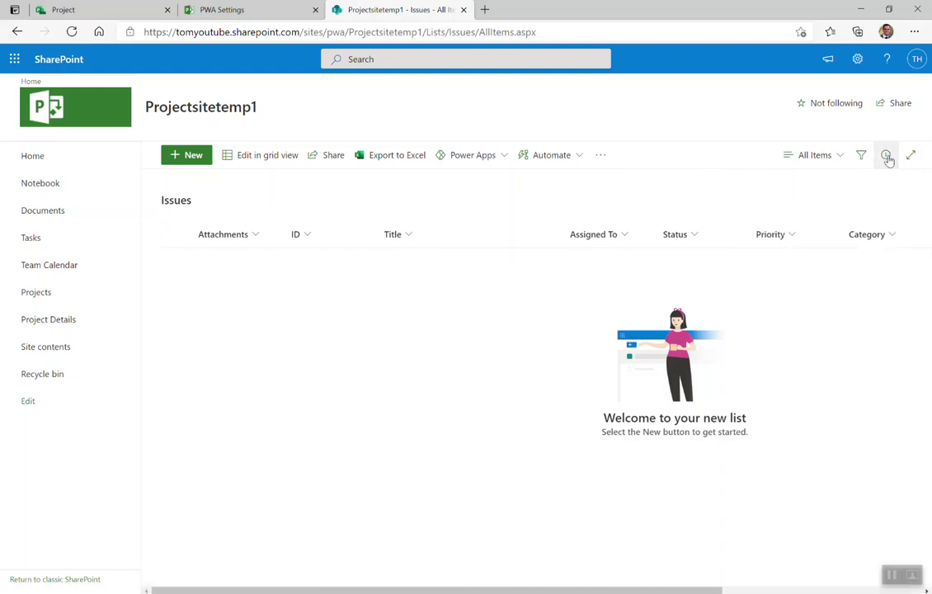
click(858, 60)
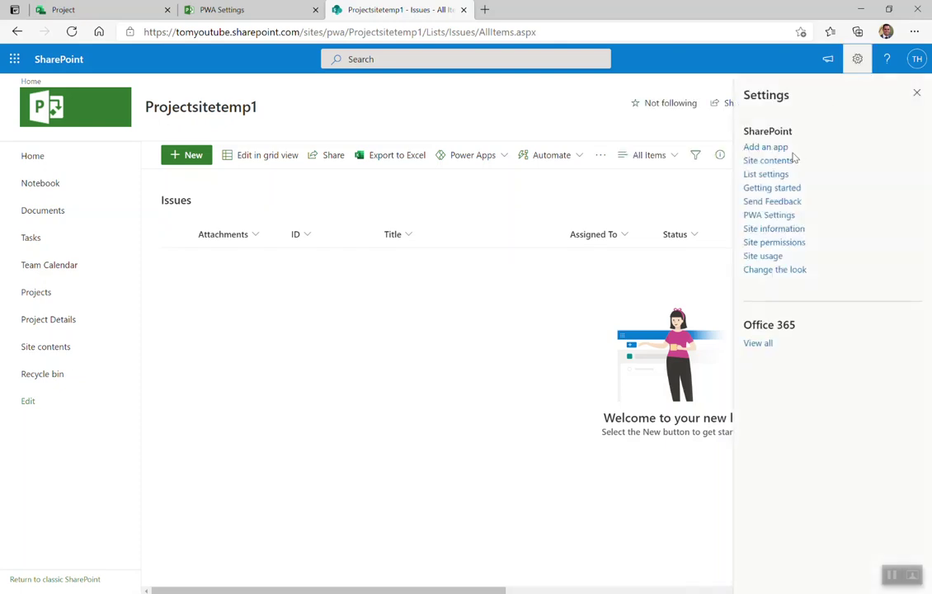
click(771, 176)
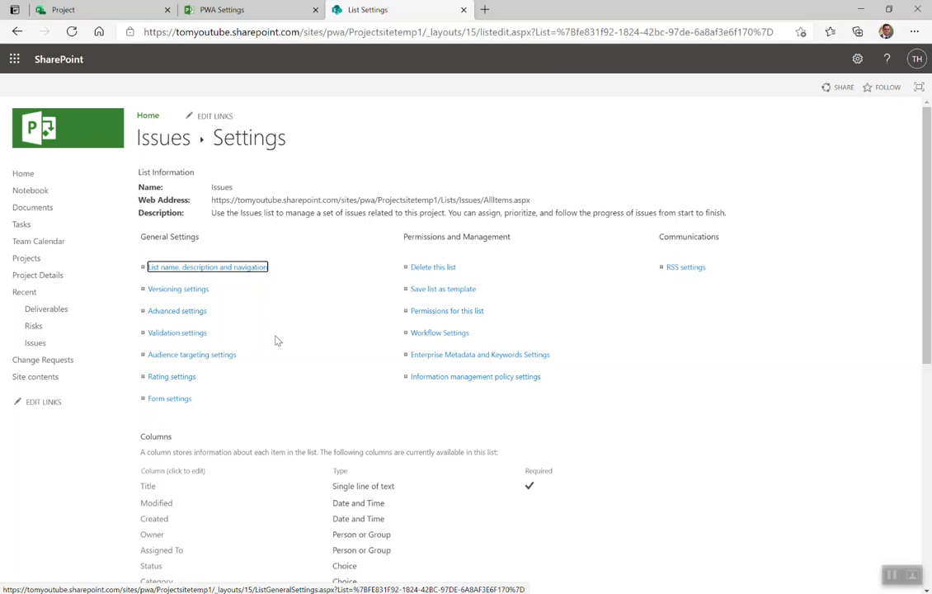
- In Advanced settings, disable attachments, set List experience to Classic, and confirm the warning
click(178, 313)
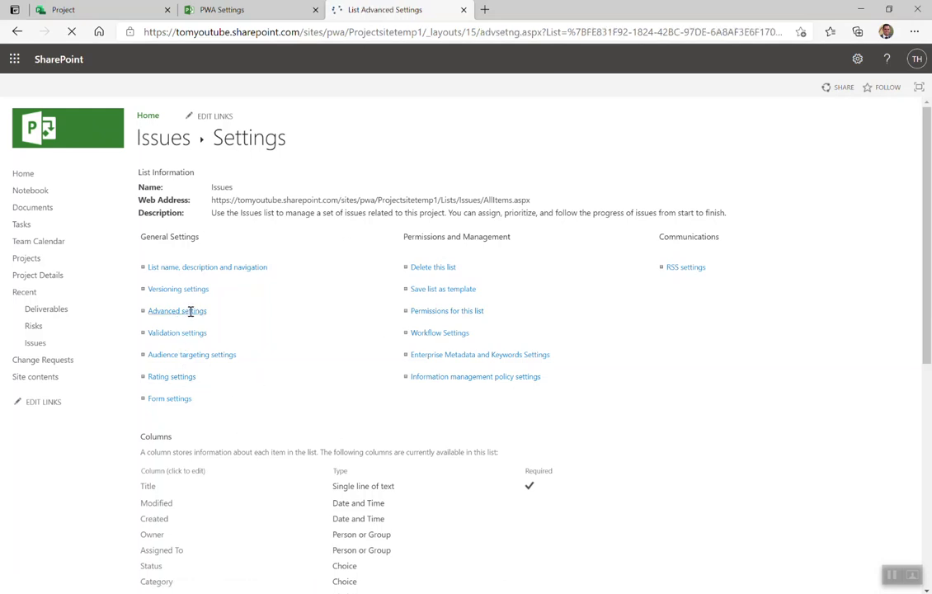
scroll(251, 434, down, 10)
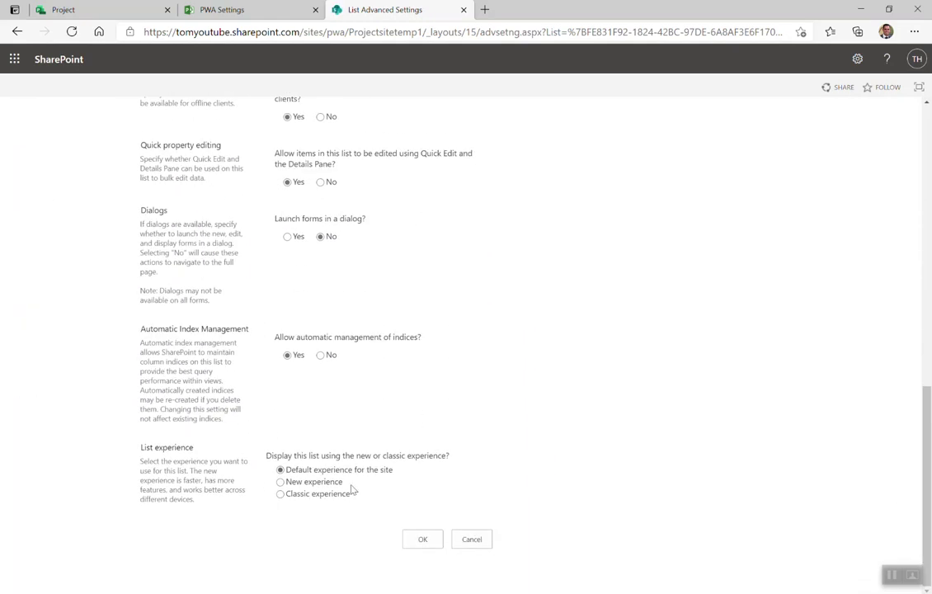
scroll(362, 352, up, 10)
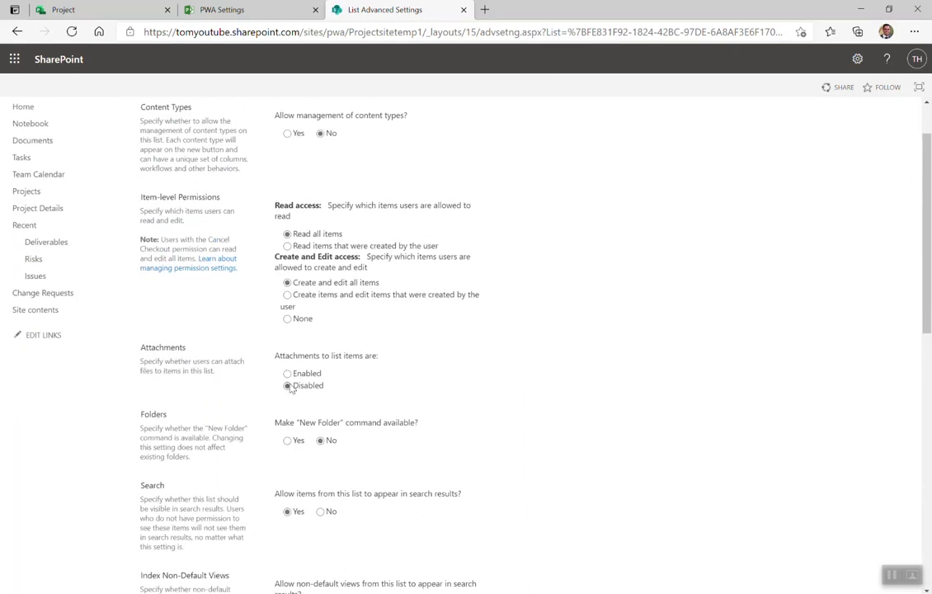
scroll(553, 404, down, 10)
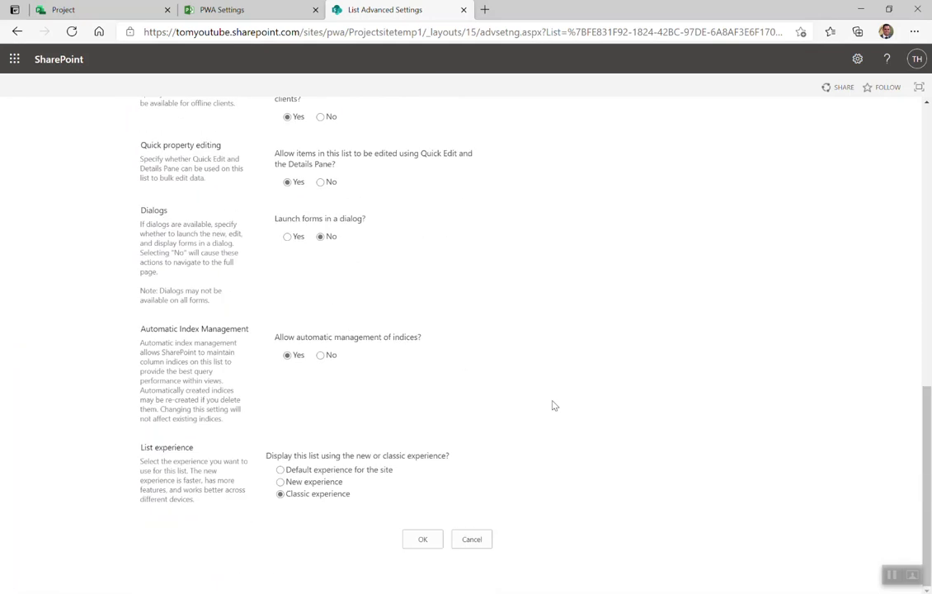
click(419, 540)
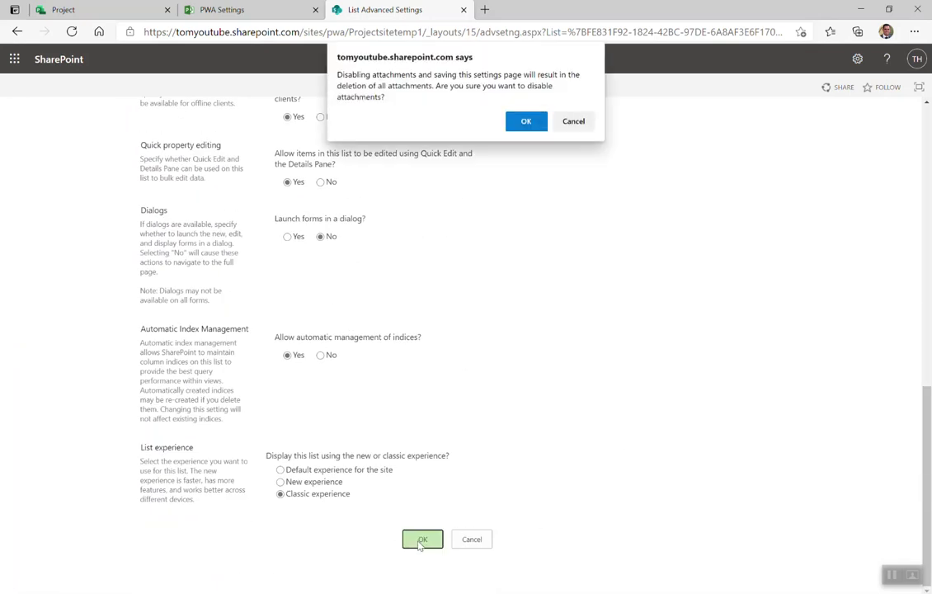
click(528, 121)
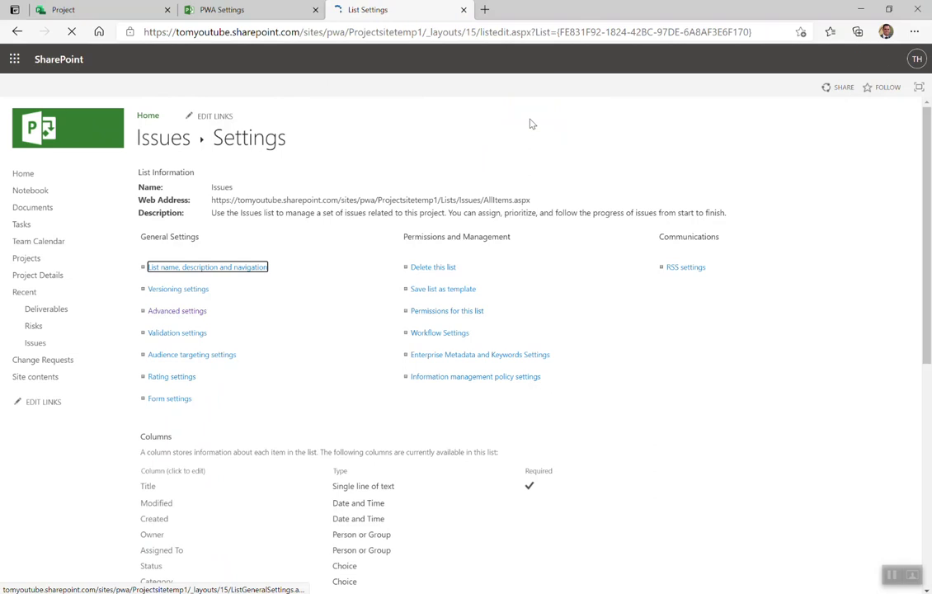
- Look over the Issues list, then return to the Projectsitetemp1 home page
click(33, 349)
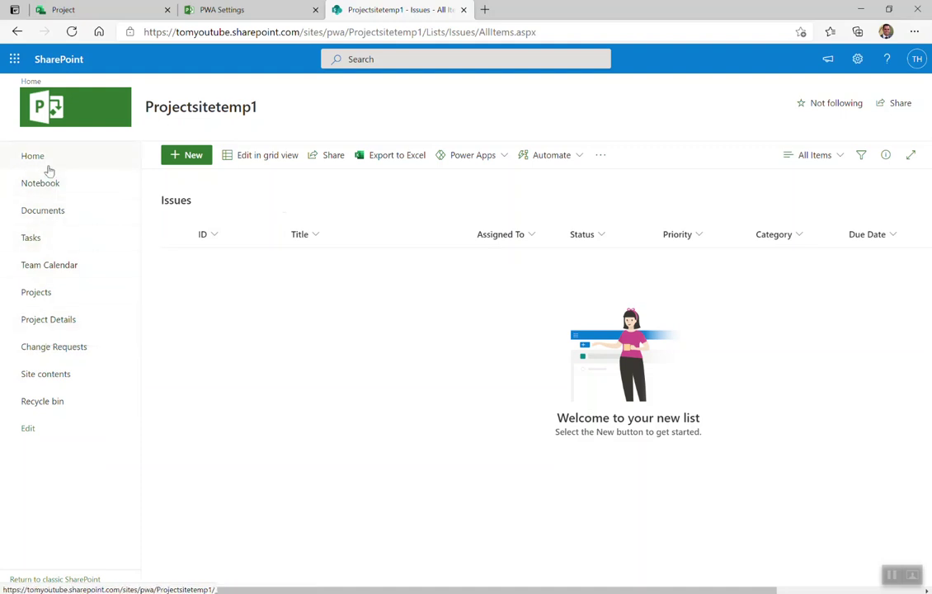
click(41, 159)
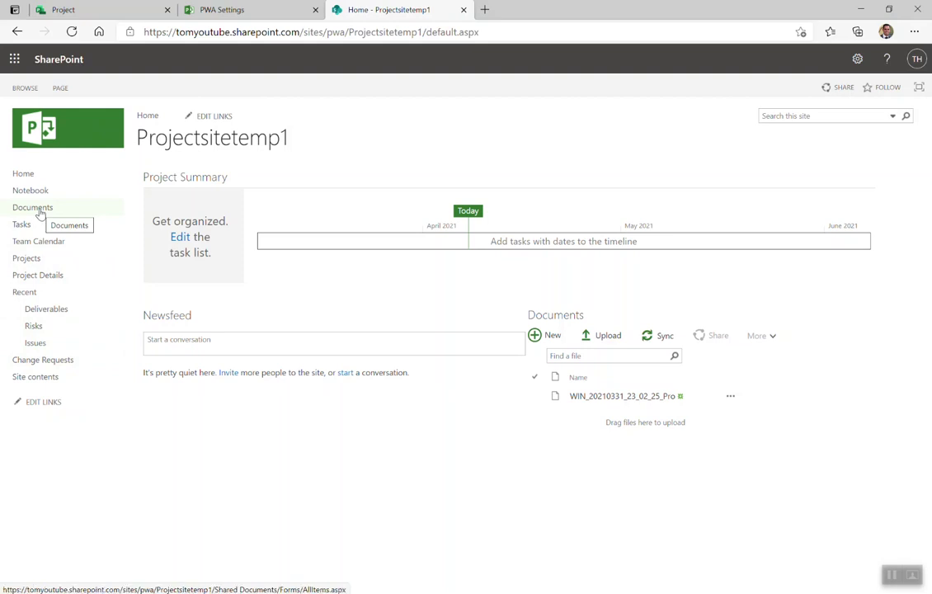
- View the Documents library holding WIN_20210331_23_02_25_Pro.mp4, then go back to the site home page
click(39, 210)
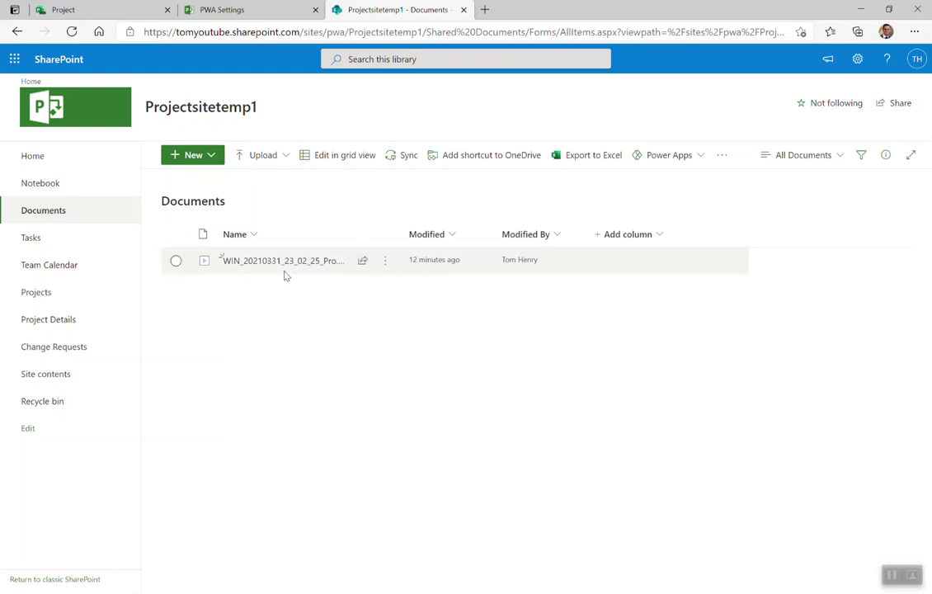
mouse_move(283, 272)
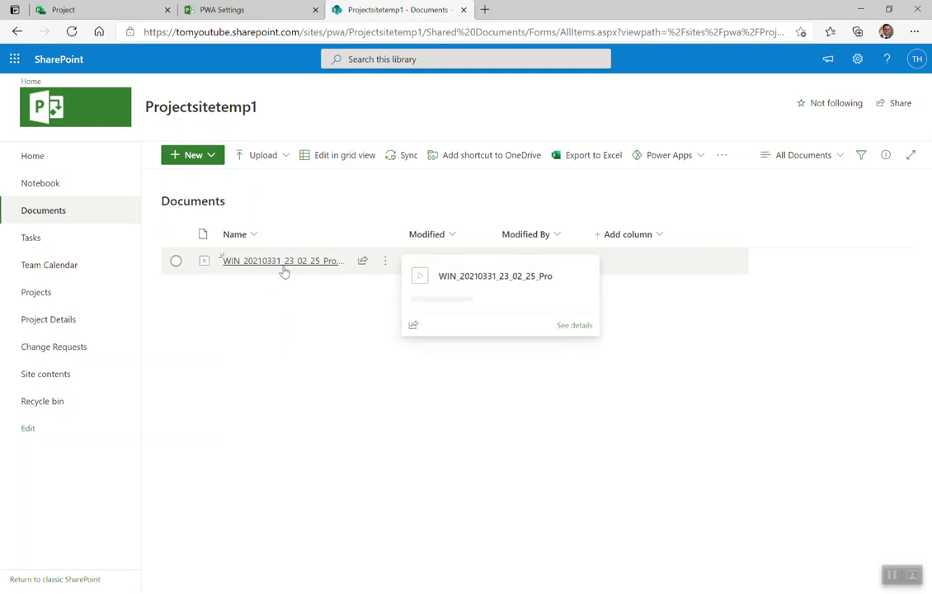
click(112, 110)
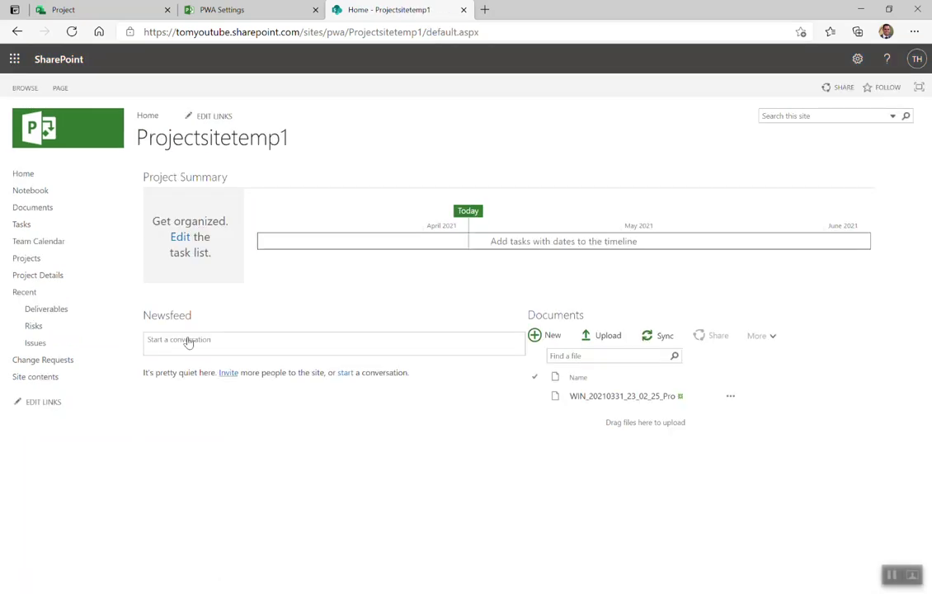
- From the Projectsitetemp1 home page, open Site settings through the gear menu
click(23, 174)
click(857, 58)
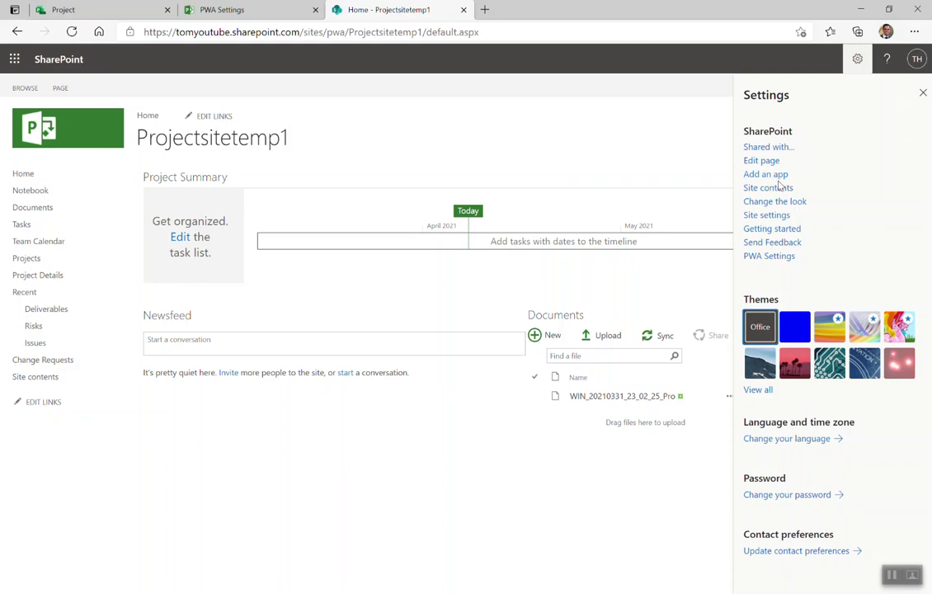
click(773, 218)
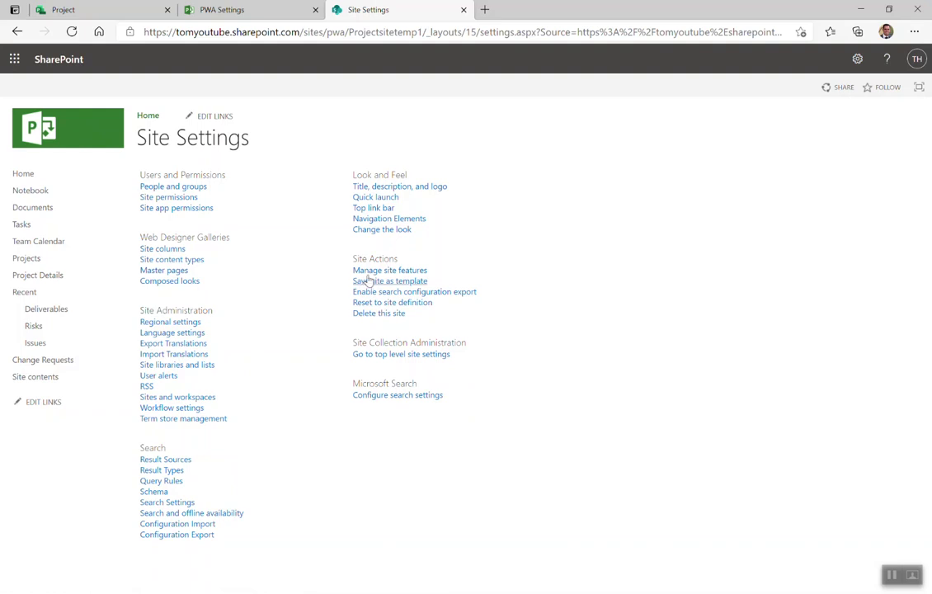
- Save the site as a template with file name and template name hrsitetemp1
click(368, 282)
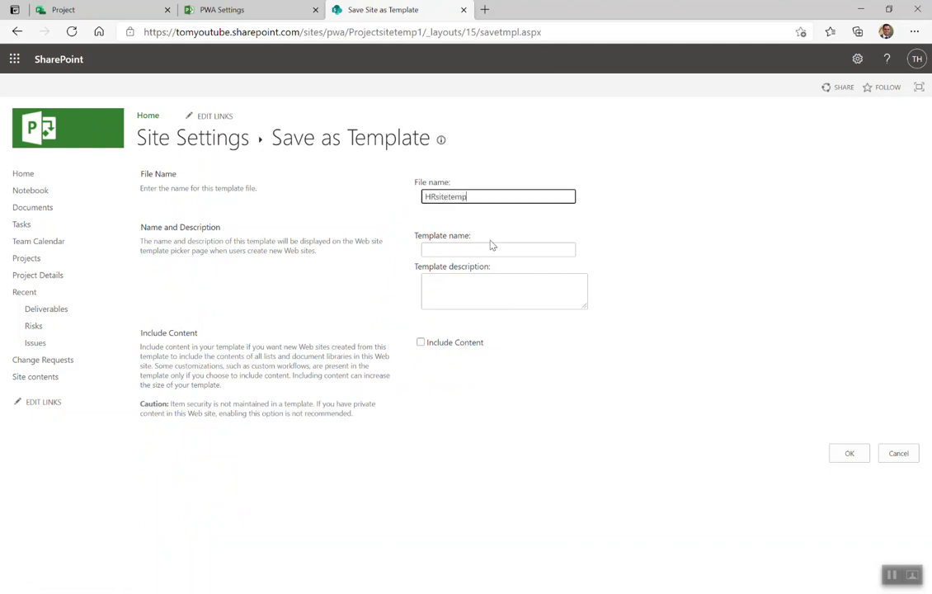
text(1)
click(491, 244)
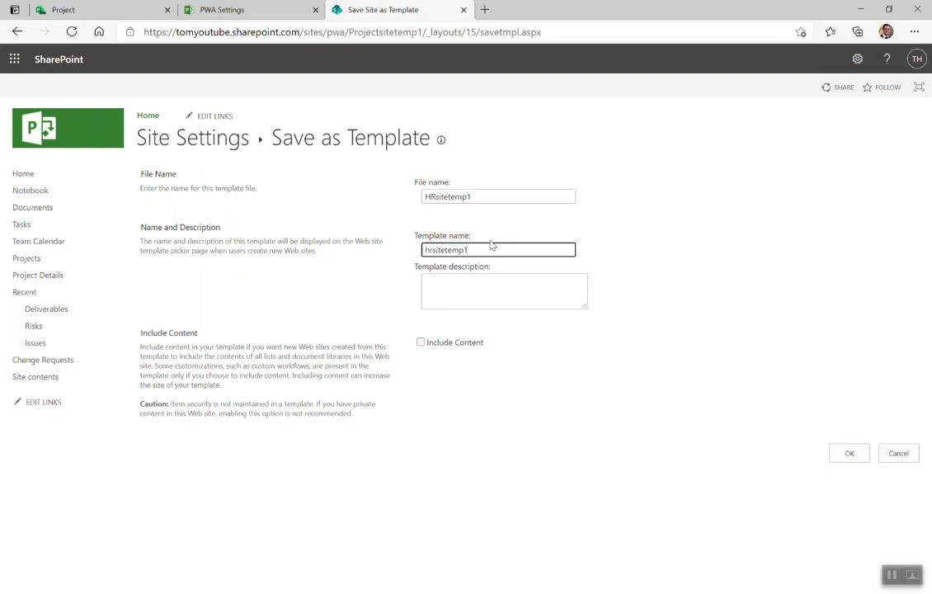
click(439, 198)
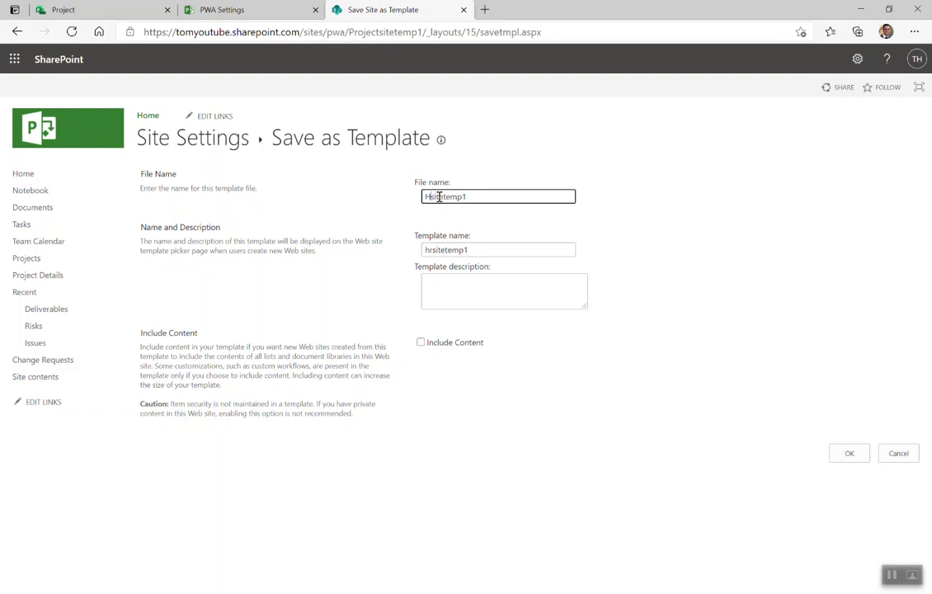
key(BackSpace)
key(BackSpace)
text(hr)
click(459, 288)
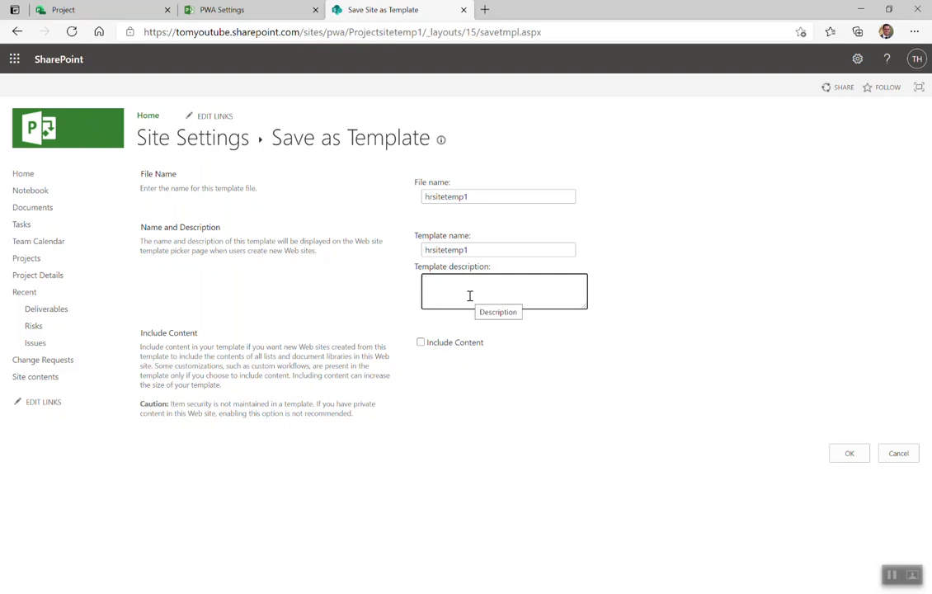
text(version1)
click(854, 456)
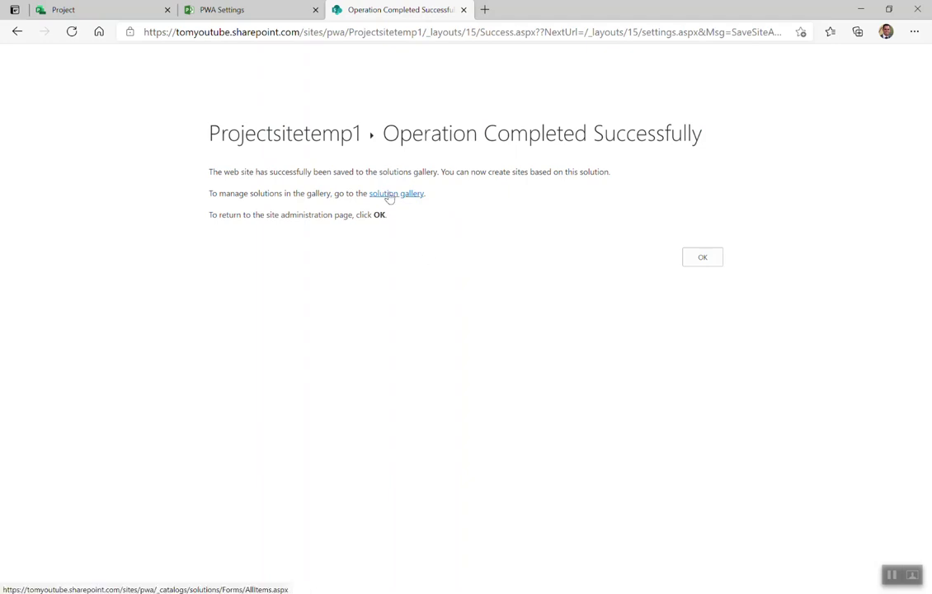
- Acknowledge the template success page and switch back to the PWA Settings tab
click(701, 256)
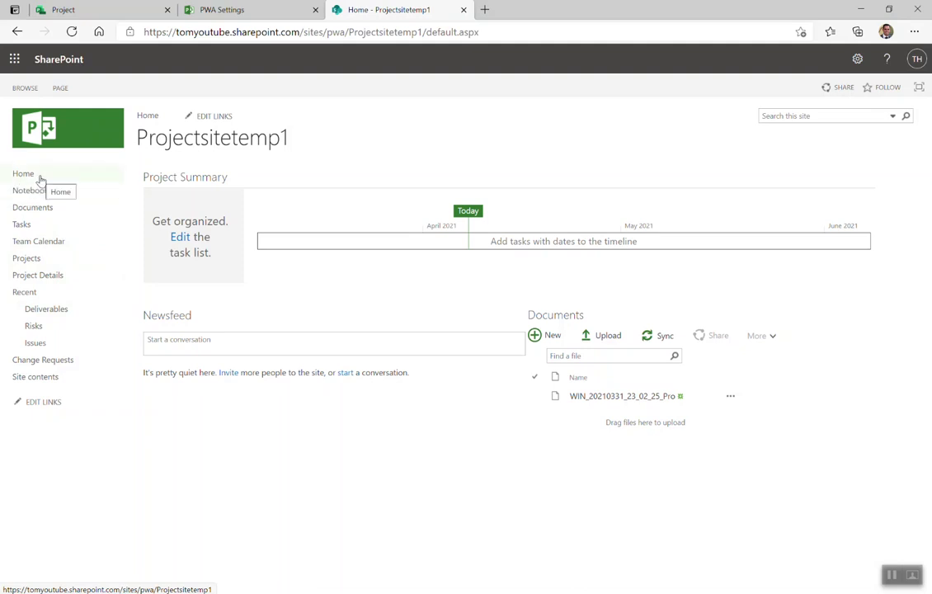
click(251, 11)
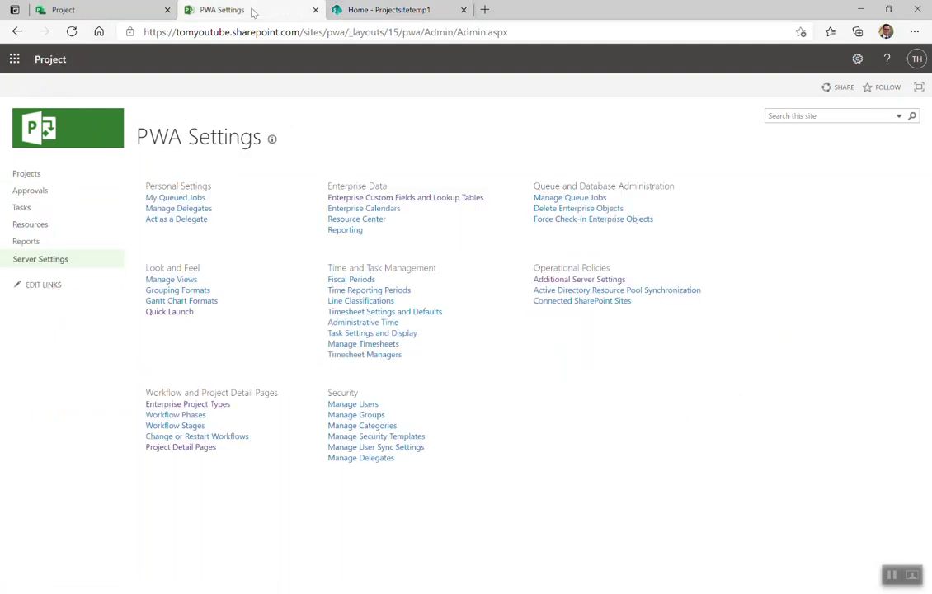
- Set hrsitetemp1 as the HR Project enterprise project type's site template and save
click(462, 10)
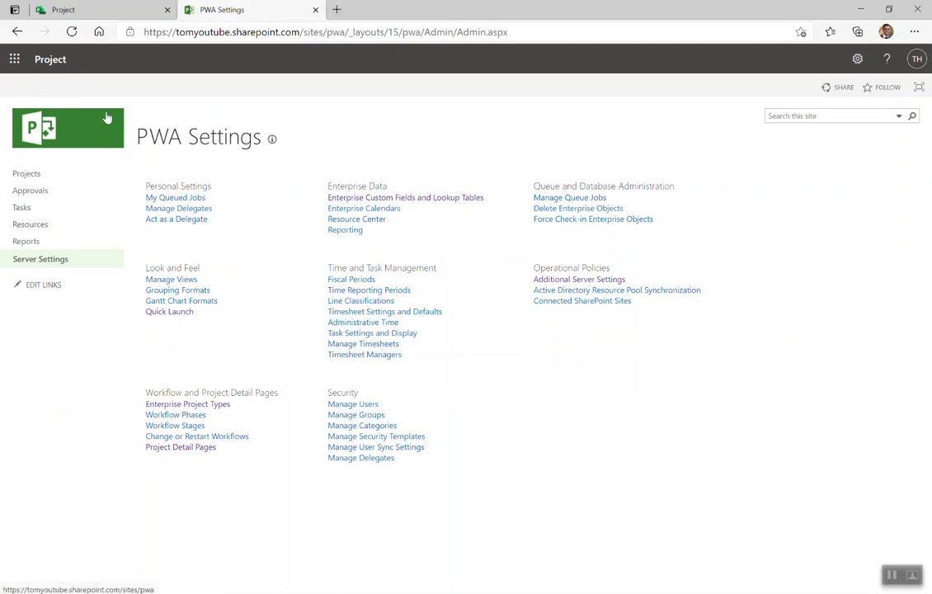
click(203, 406)
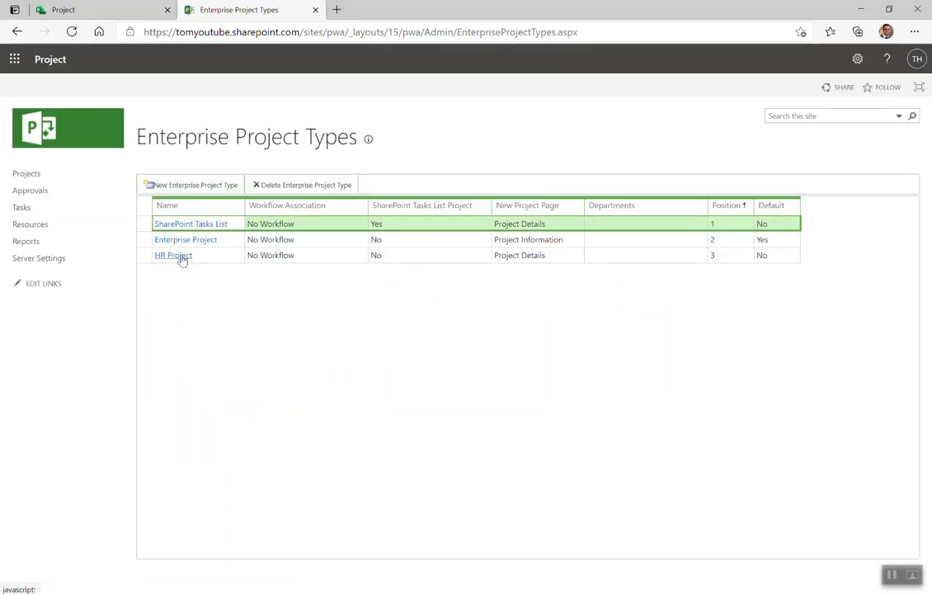
click(182, 257)
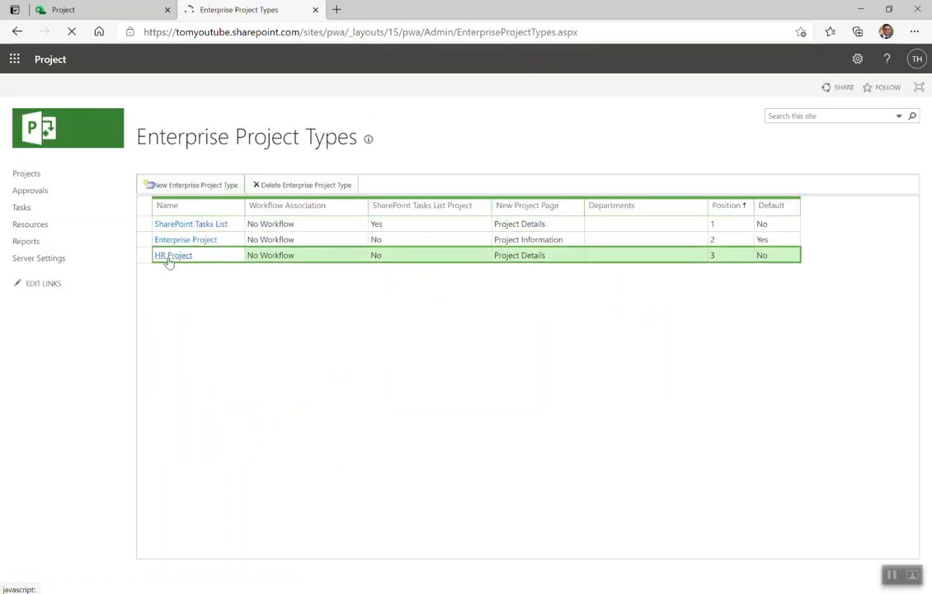
click(169, 261)
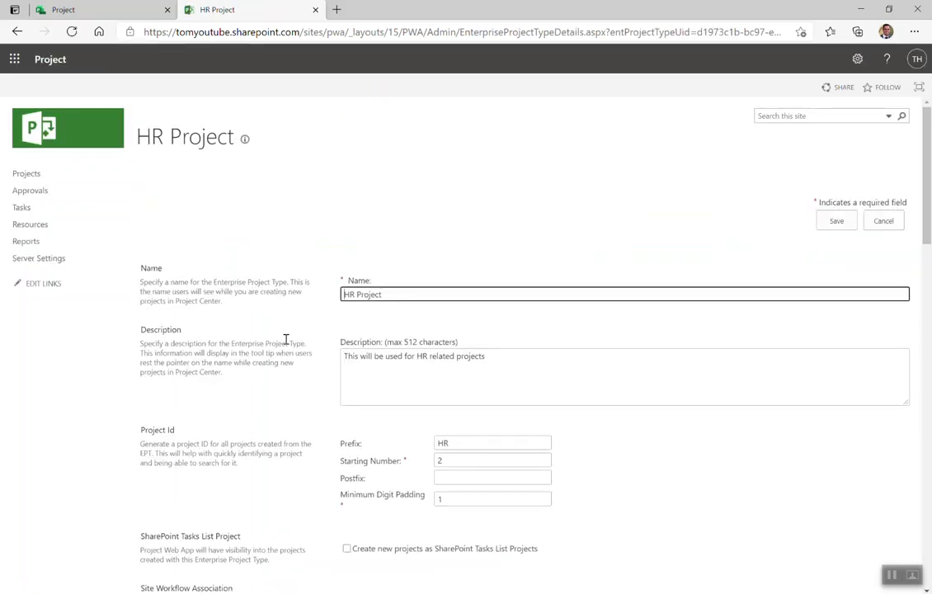
scroll(285, 340, down, 10)
scroll(285, 341, down, 4)
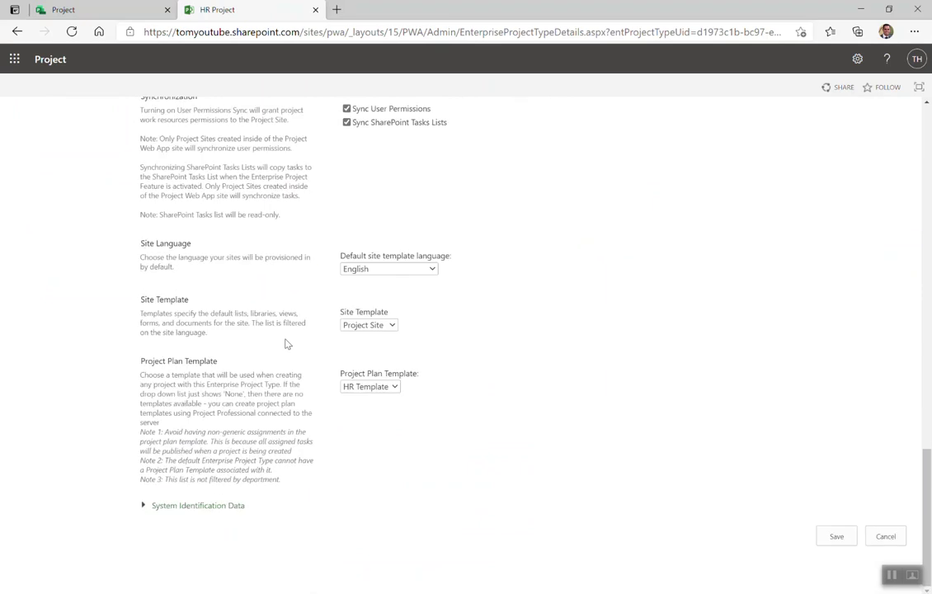
click(368, 328)
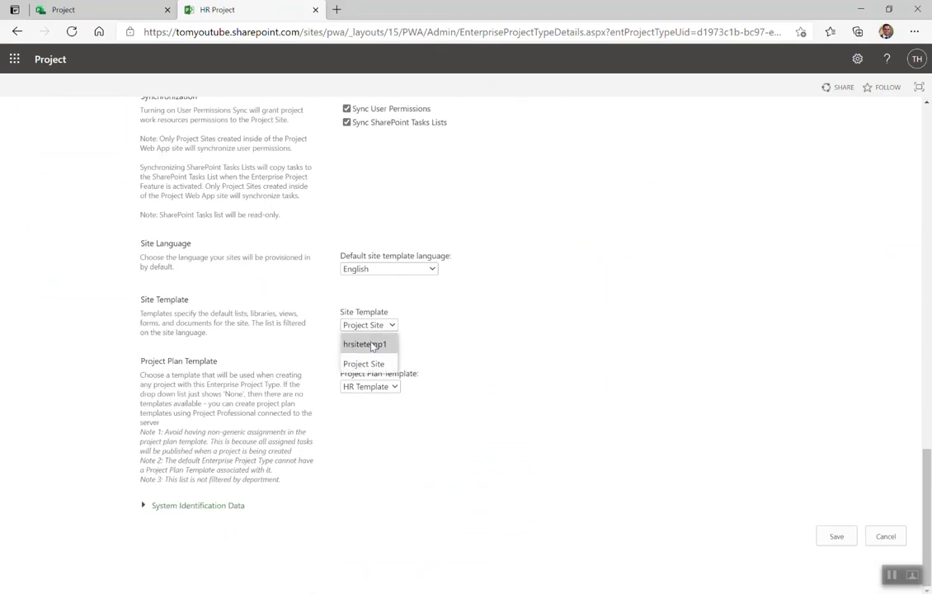
click(368, 346)
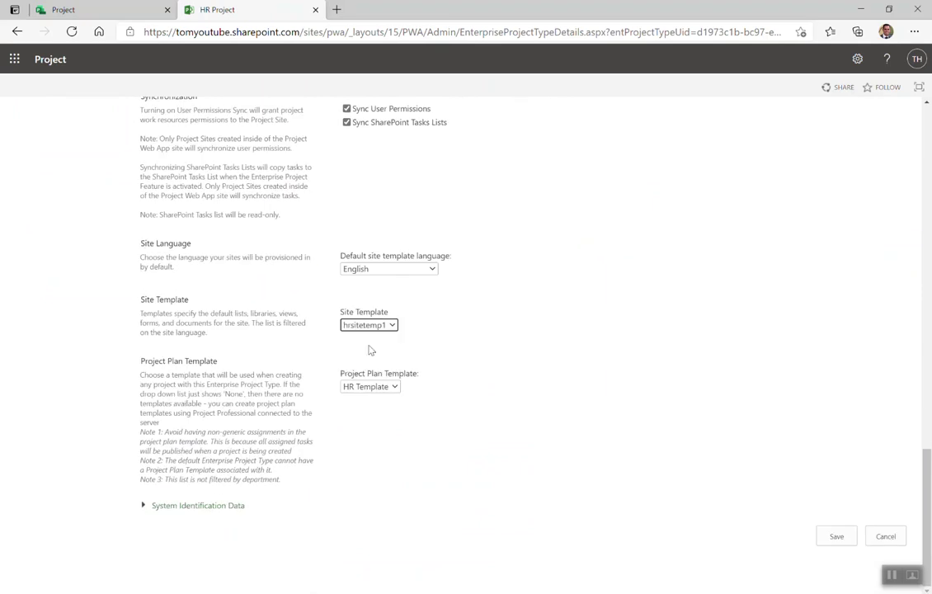
click(837, 537)
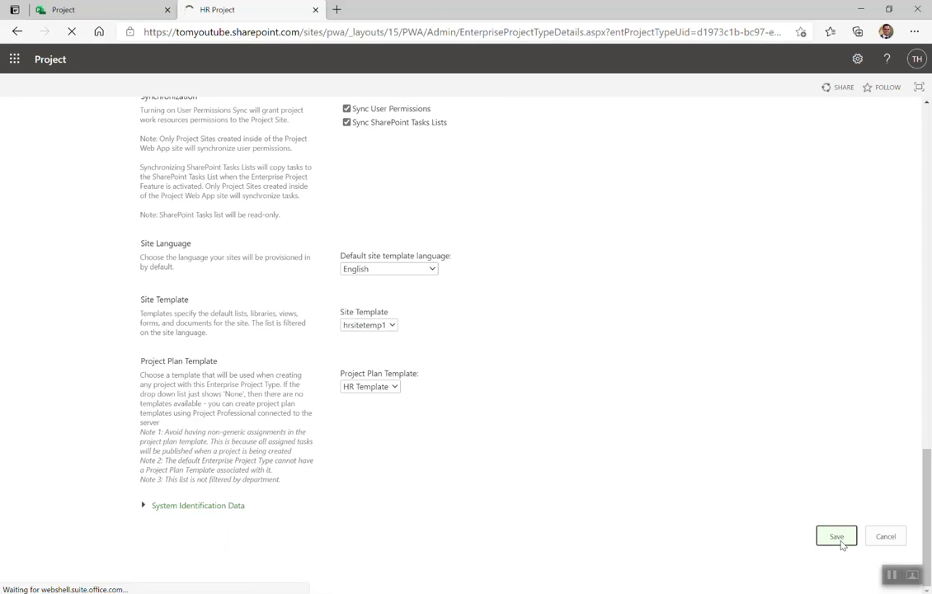